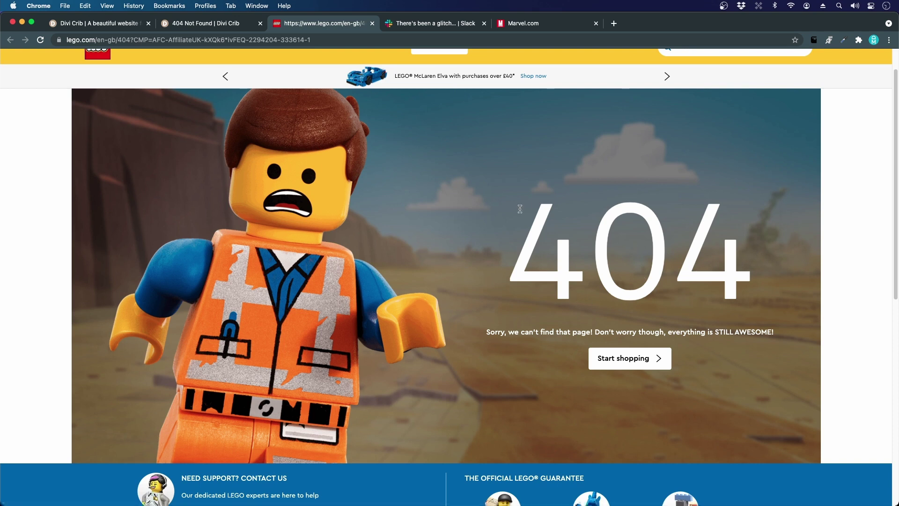
Review the LEGO, Slack and Marvel 404 pages, highlighting their 404 headings for inspiration.
drag(499, 276, 754, 272)
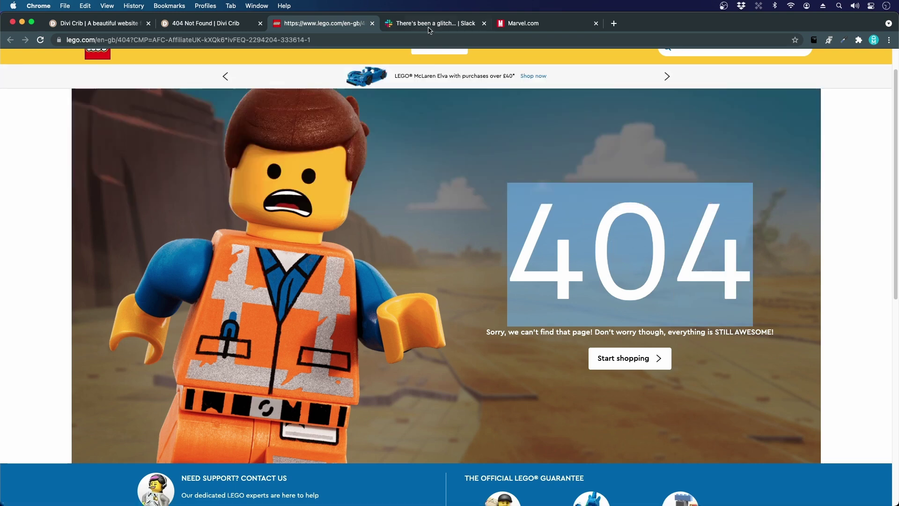
click(431, 24)
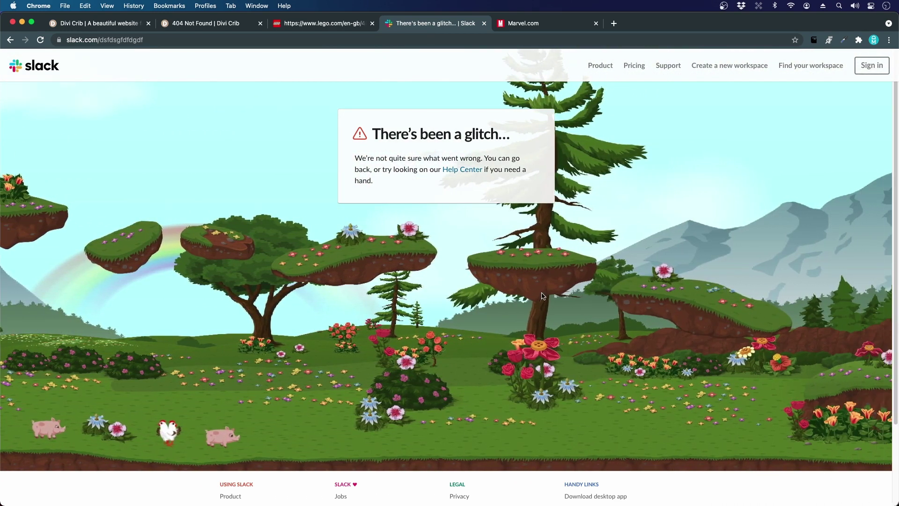
click(522, 22)
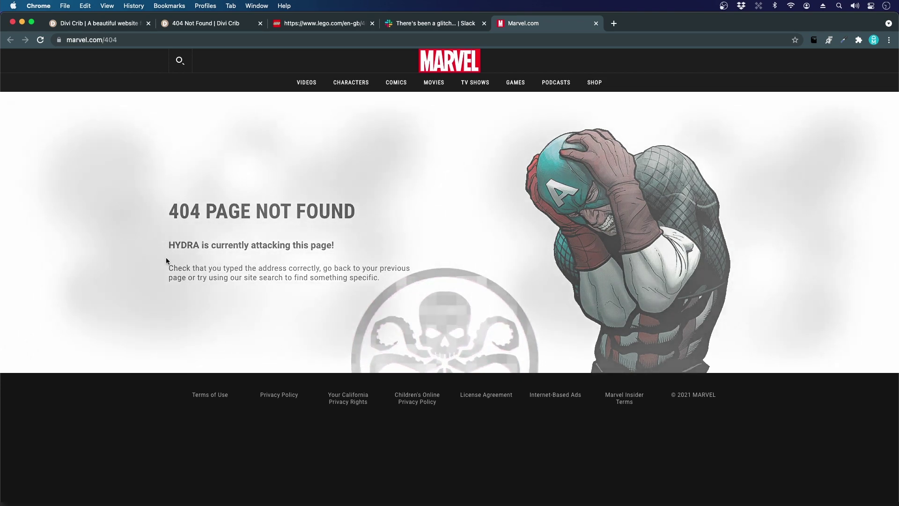
double_click(201, 207)
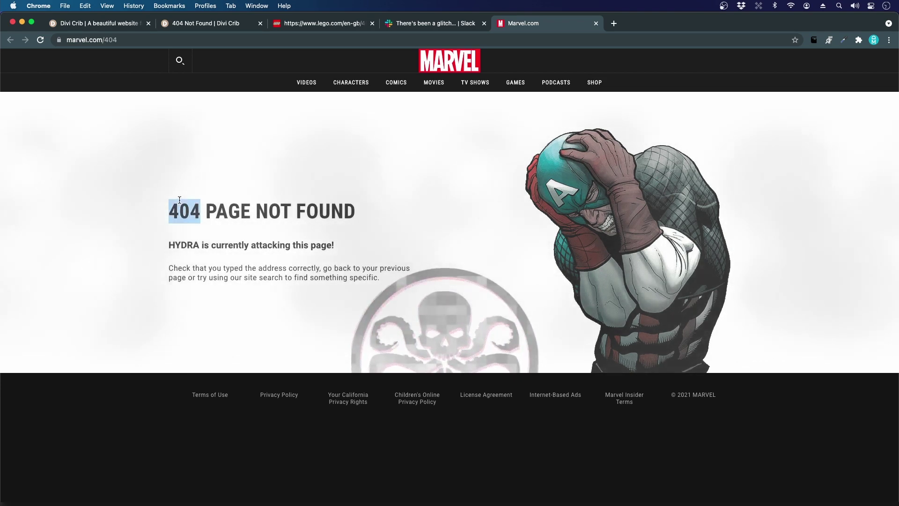
click(204, 208)
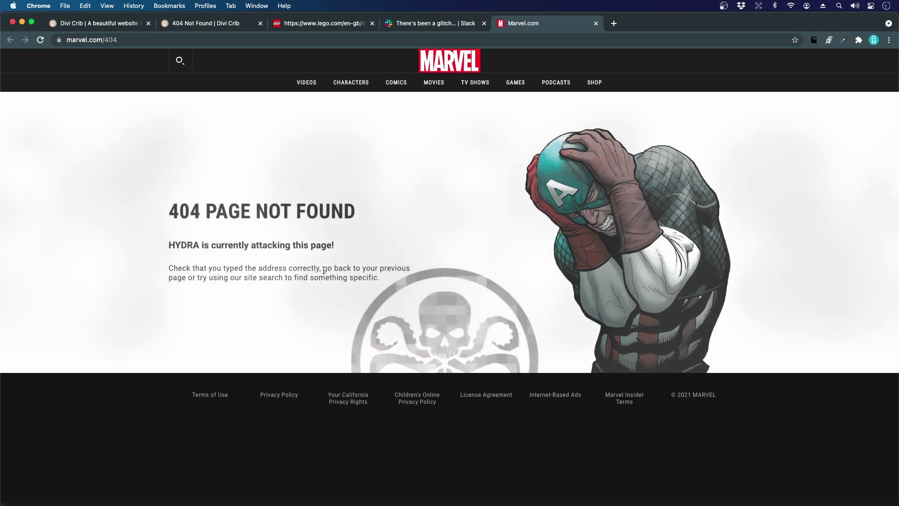
double_click(179, 209)
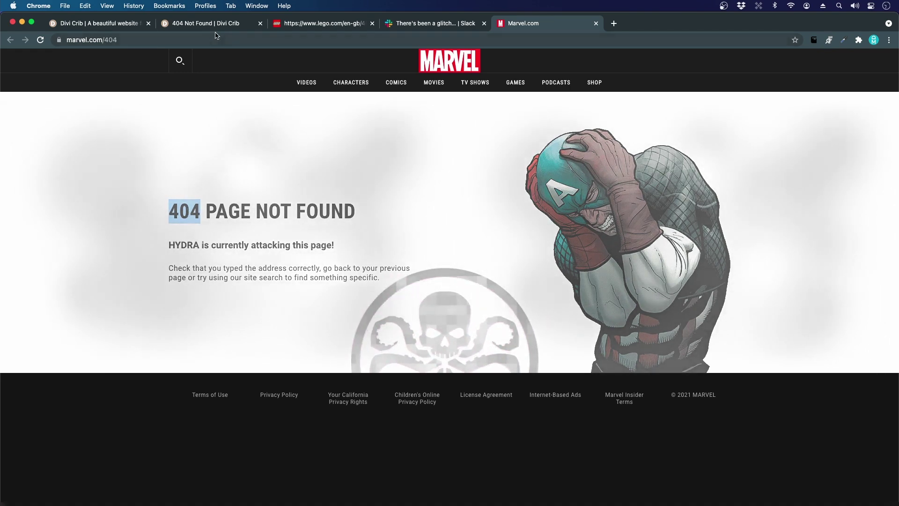
View the Divi Crib 'Ooops!' 404 page, then restore and re-maximise the browser window.
click(216, 26)
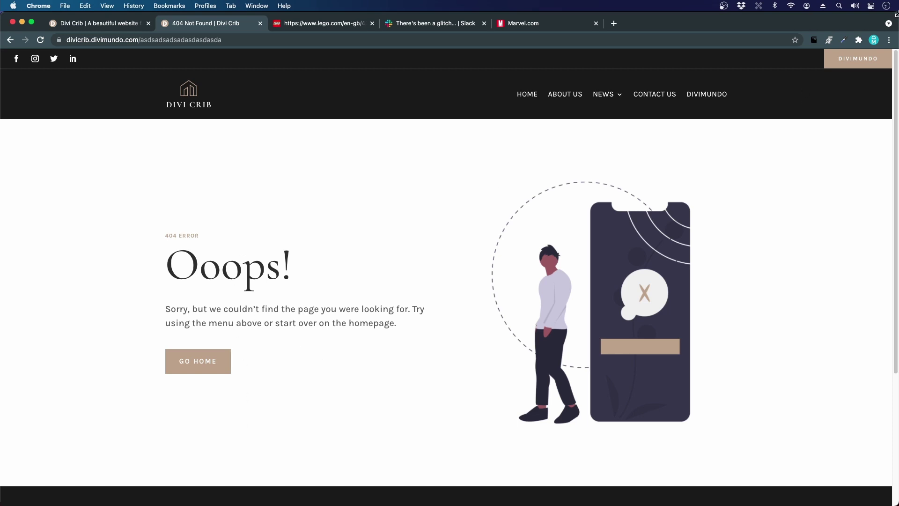
drag(608, 23, 891, 40)
key(ctrl+alt+Return)
Append '/lkjsdklfsdfkldsfkljsdklfj' to the divicrib.com address to show the default No Results Found page.
click(126, 26)
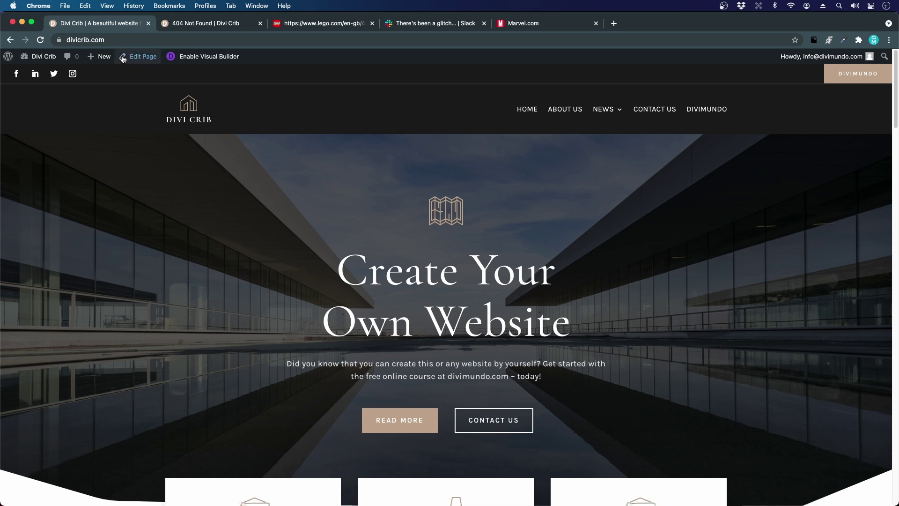
click(128, 39)
click(179, 38)
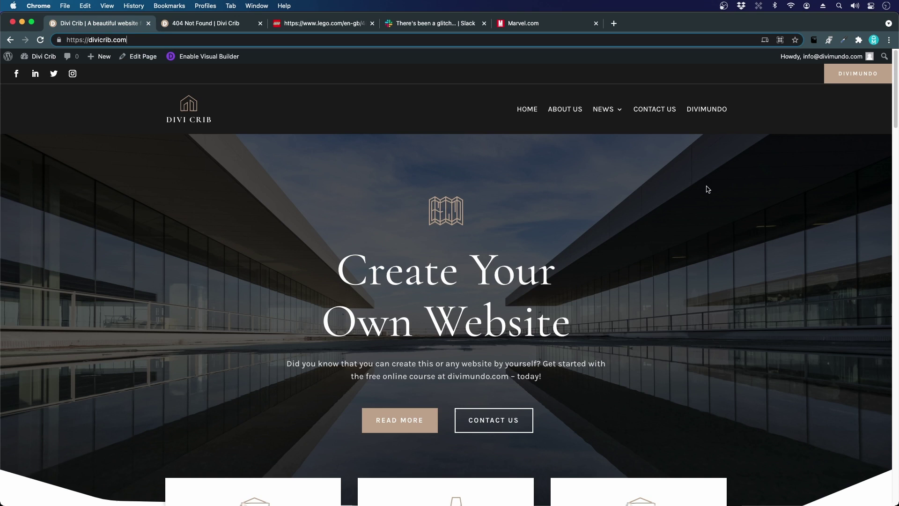
text(/)
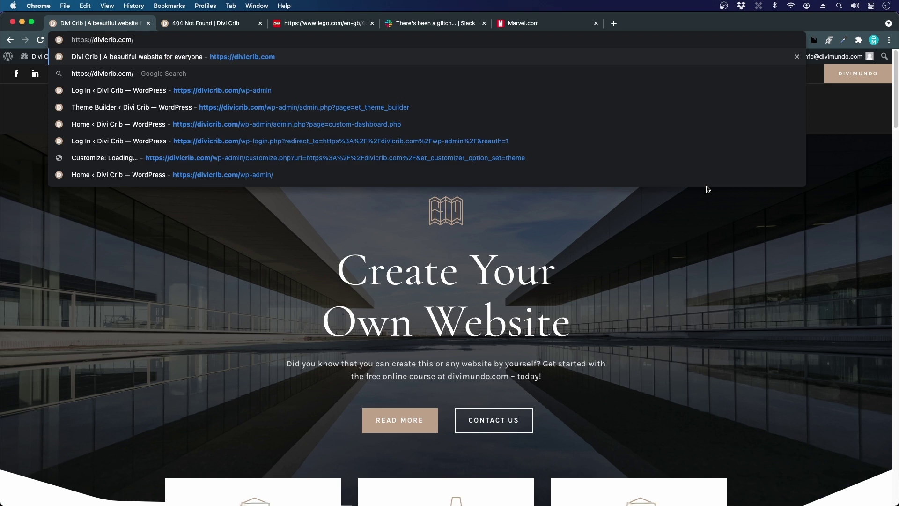
text(lkjsdklfsdfkldsfkljsdklfj)
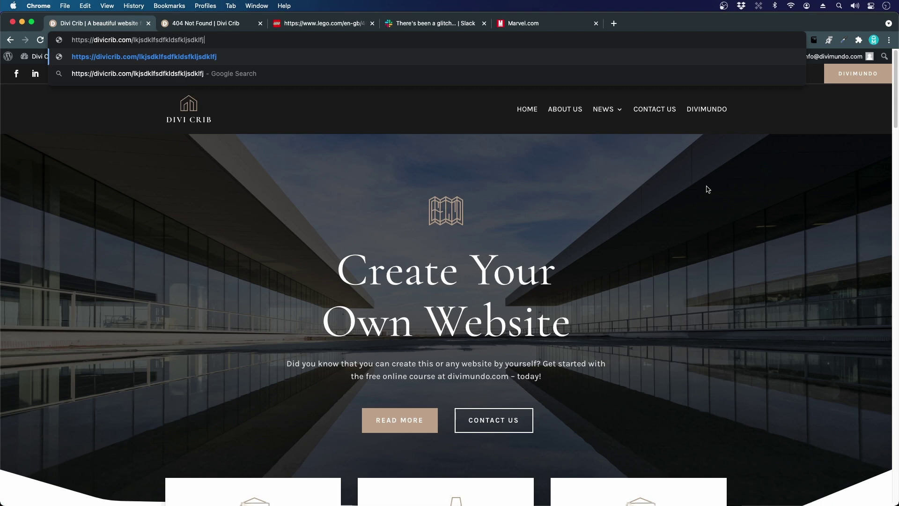
key(Return)
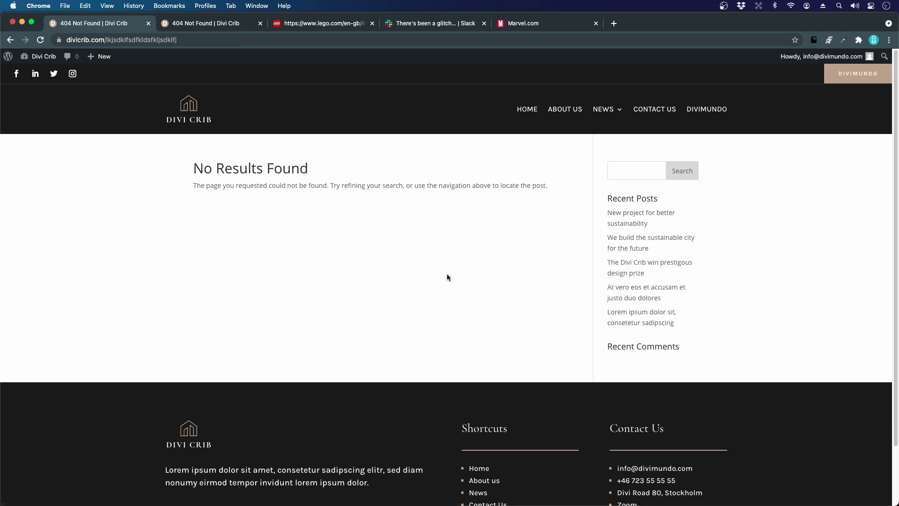
In Divi Theme Builder, add a new template assigned to 404 Page and build its custom body.
click(39, 57)
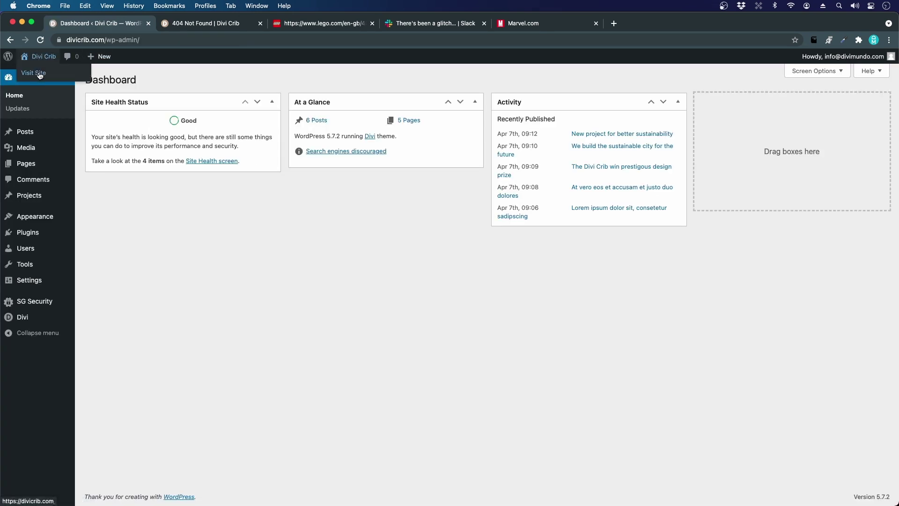
mouse_move(15, 317)
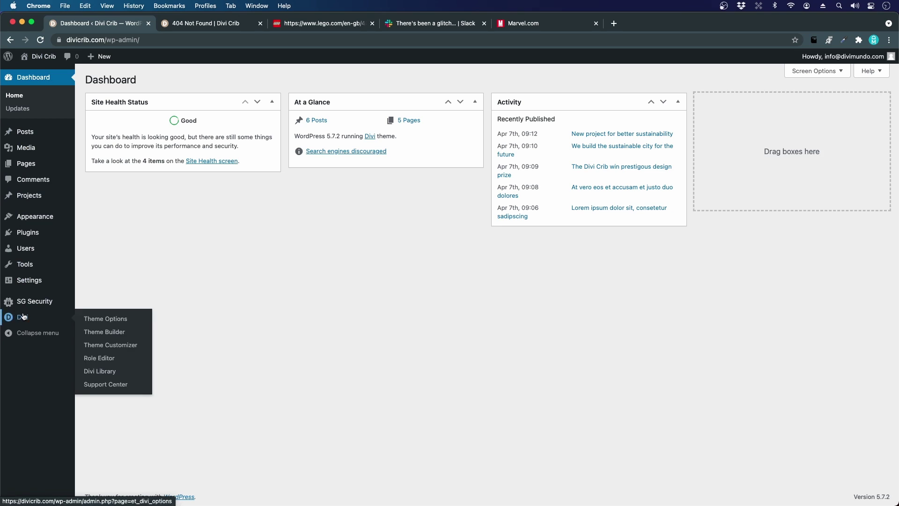
click(114, 333)
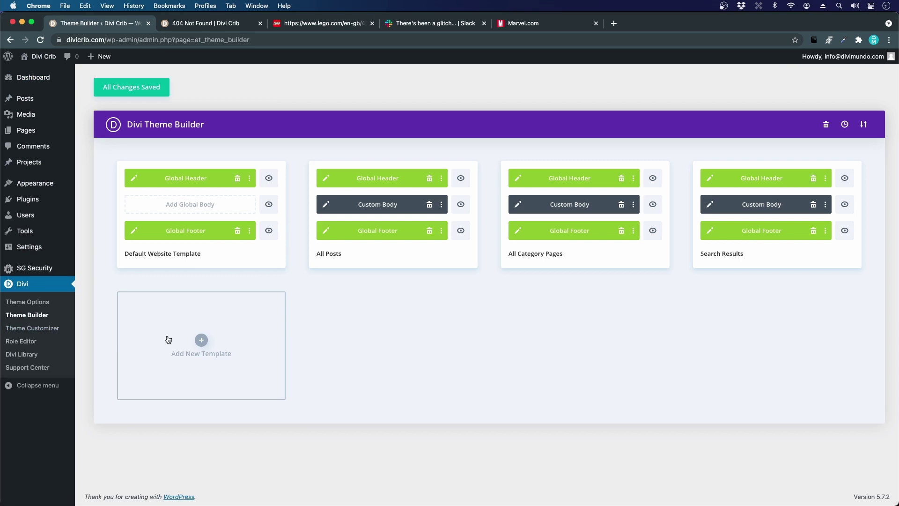
click(200, 340)
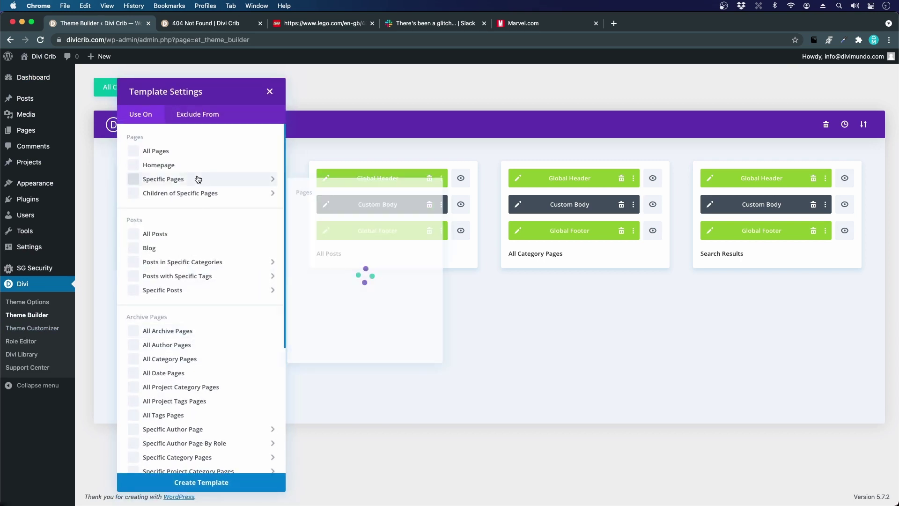
scroll(206, 295, down, 5)
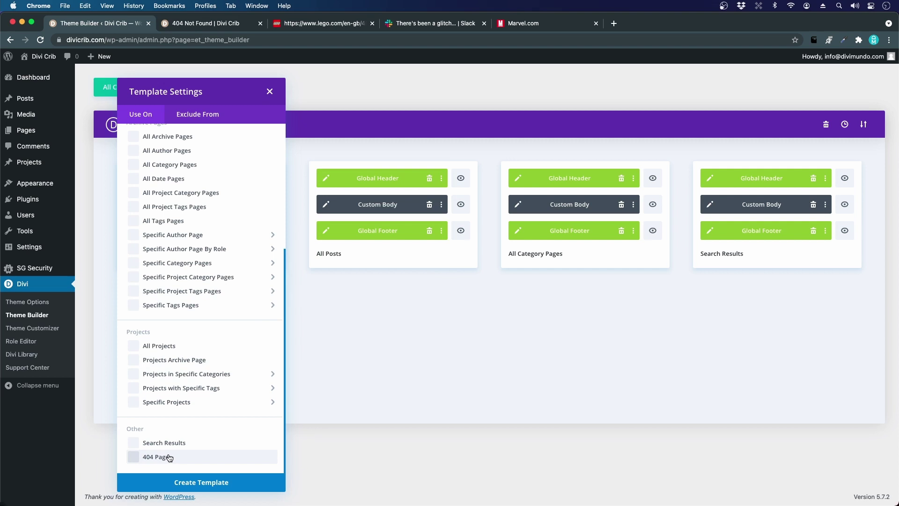
click(192, 485)
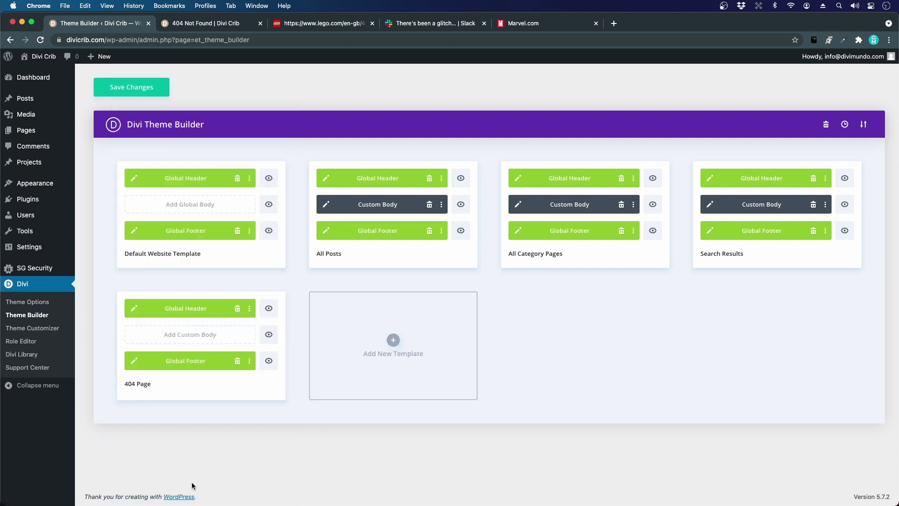
click(210, 339)
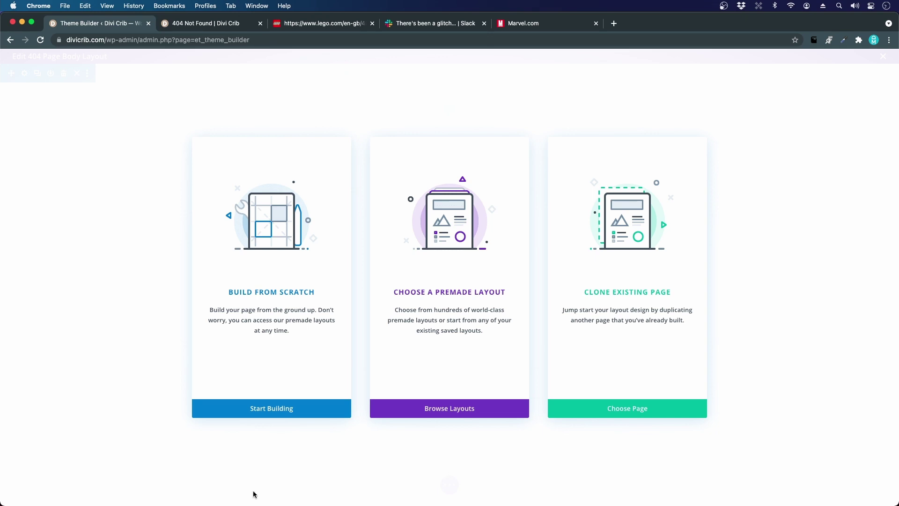
Build from scratch with a two-column row and a left-column Text module reading '404'.
click(274, 410)
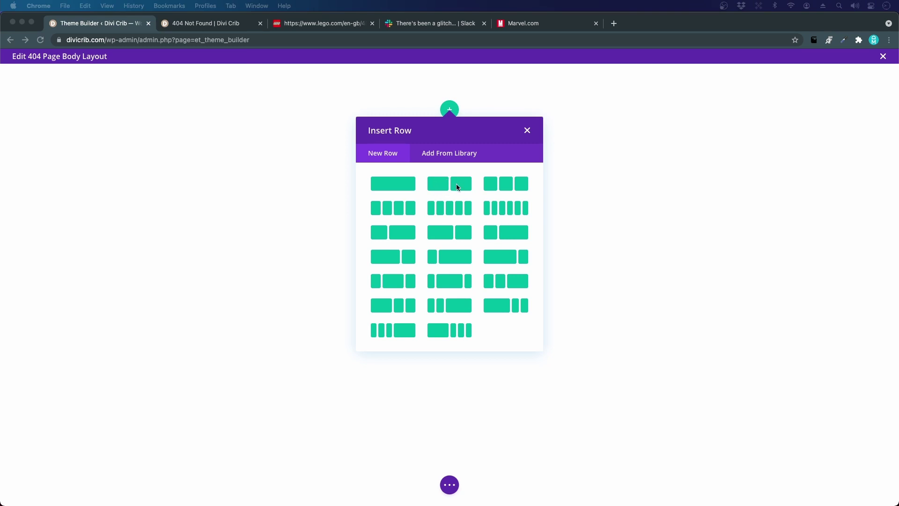
click(456, 184)
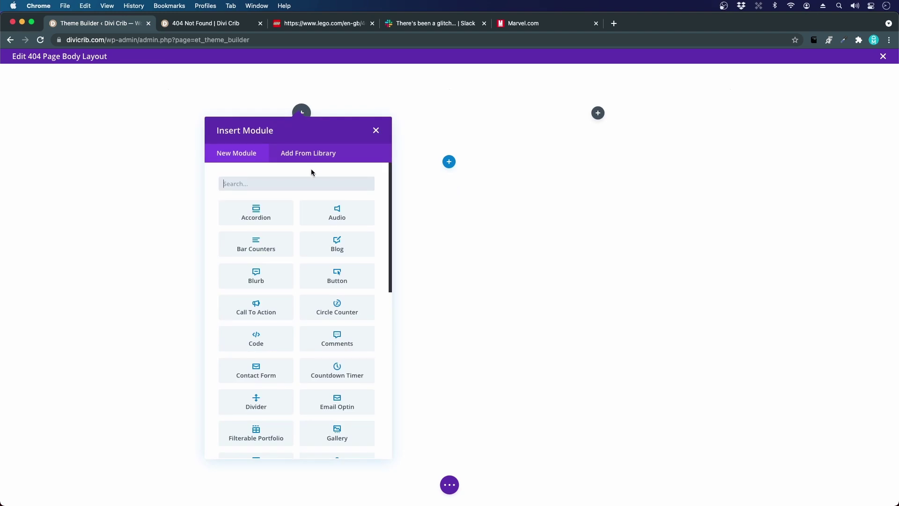
text(text)
click(289, 214)
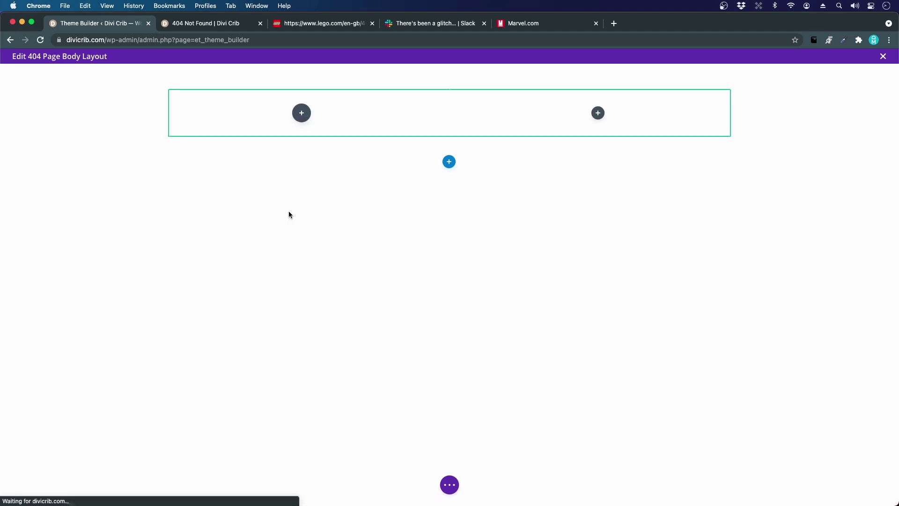
scroll(513, 319, down, 3)
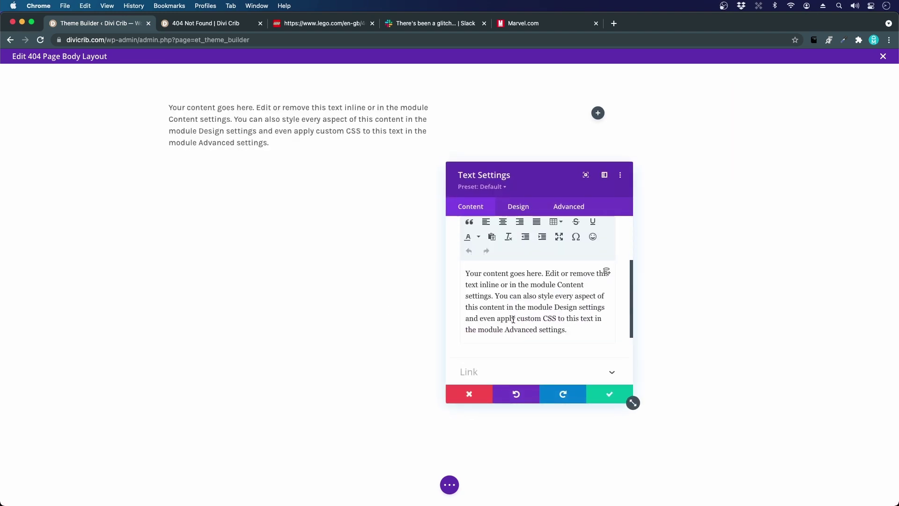
triple_click(514, 297)
text(404 error)
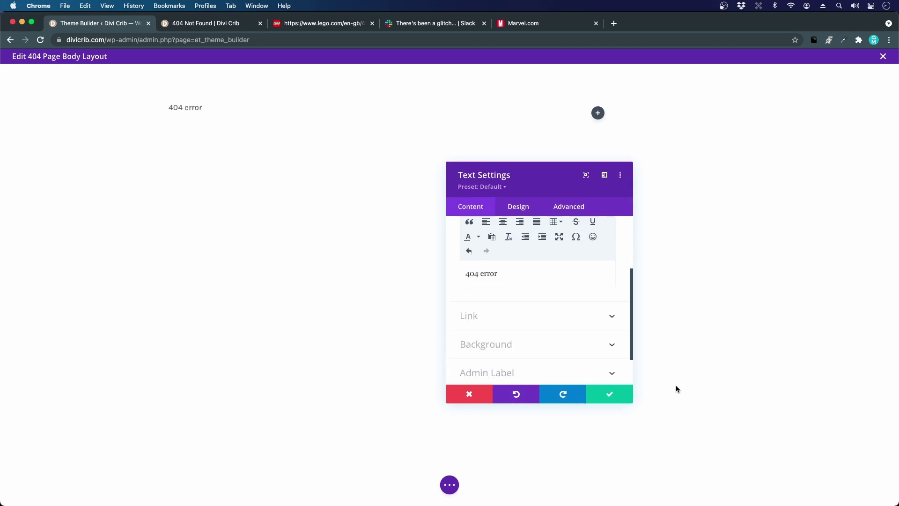
Dock the text settings panel and format the '404 error' text as Heading 4.
click(604, 181)
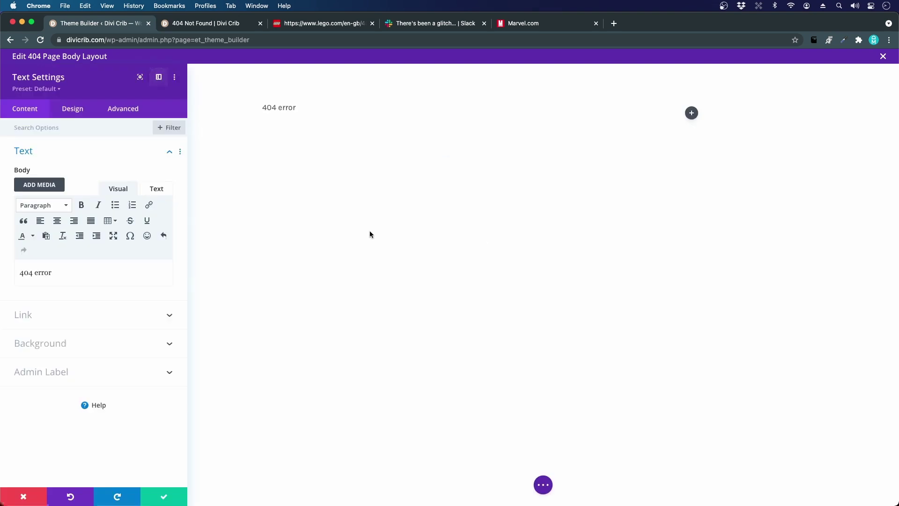
triple_click(52, 273)
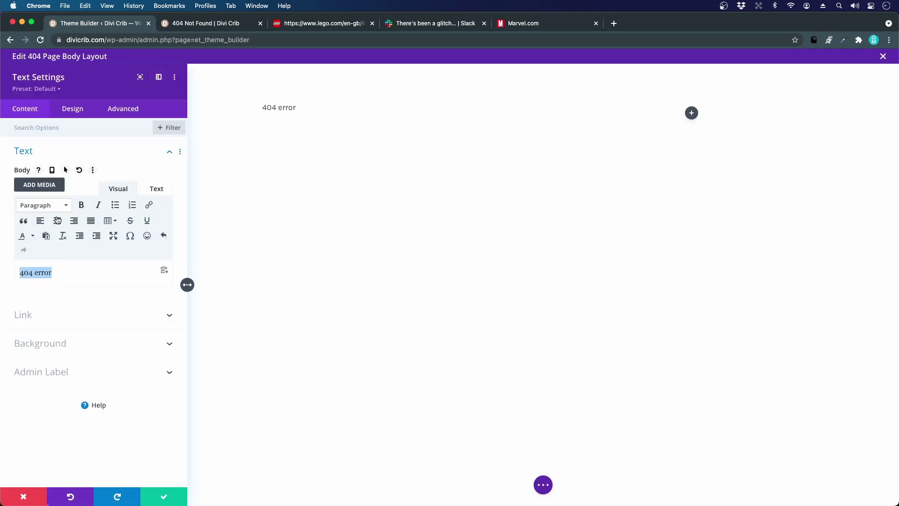
click(46, 205)
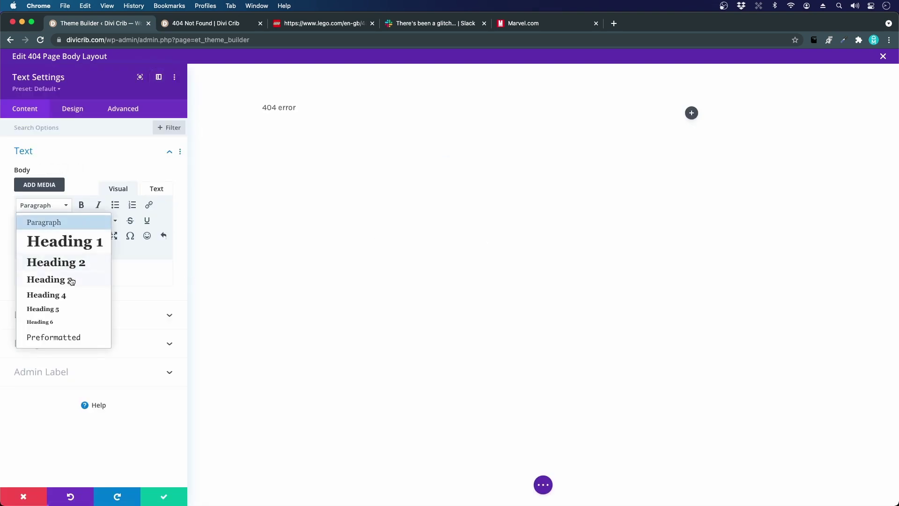
click(46, 295)
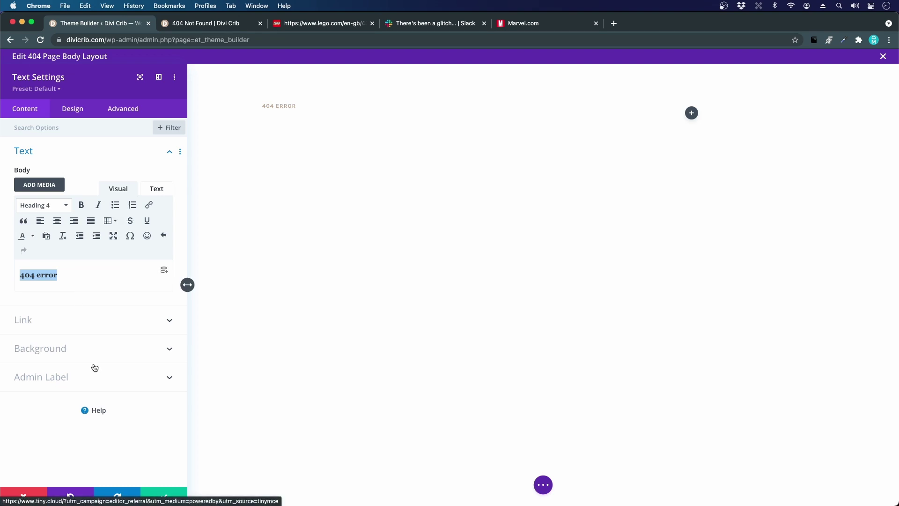
Save the label, then add a second Text module below it reading 'Ooops'.
click(171, 494)
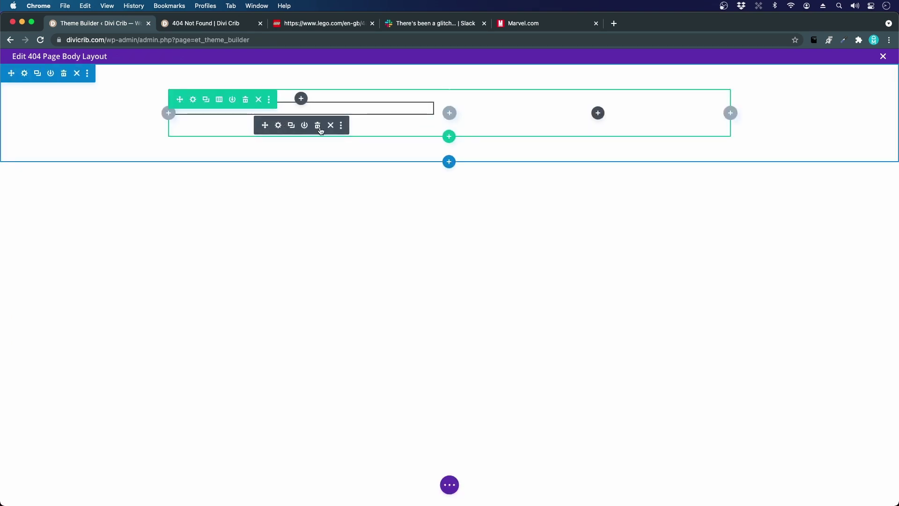
click(301, 98)
text(text)
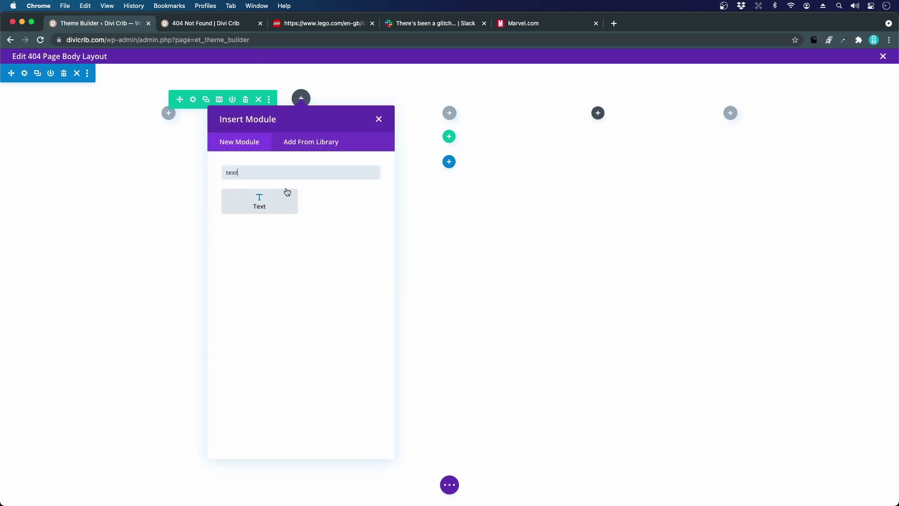
click(263, 204)
key(super+a)
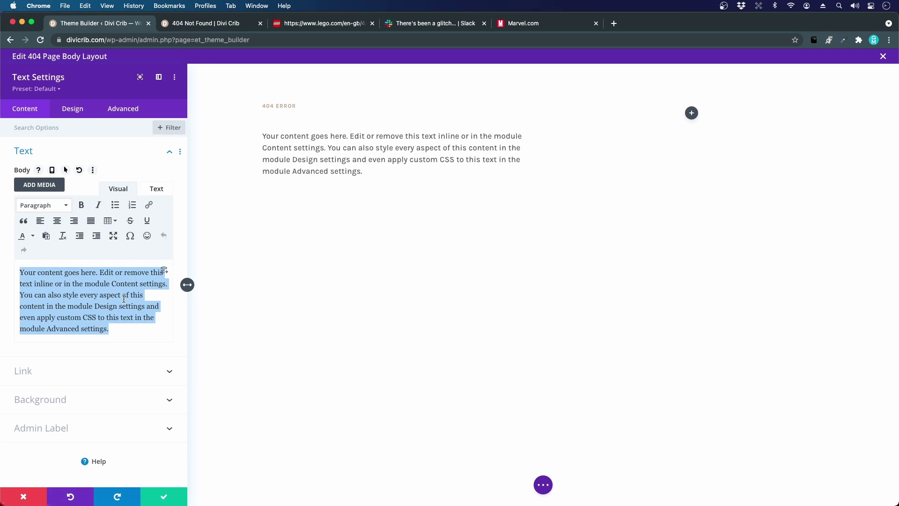
text(Ooops!)
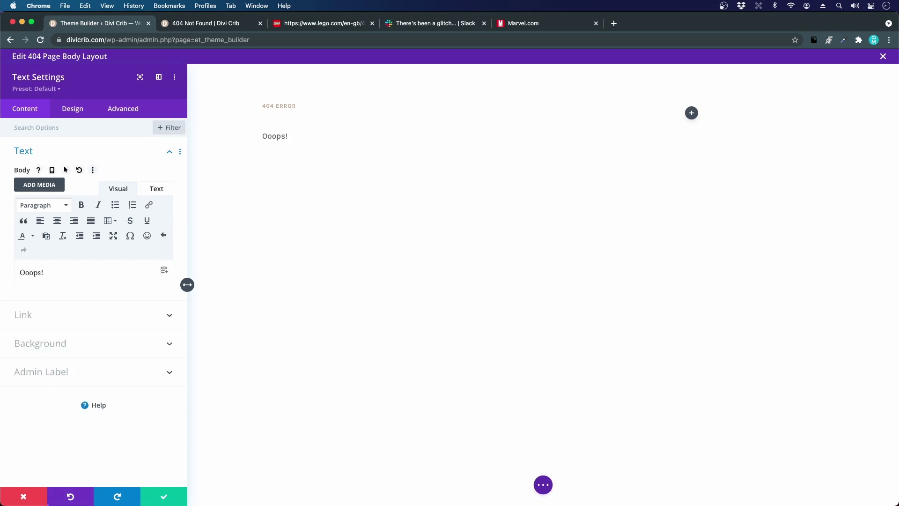
Format the Ooops! text as Heading 1, then view the LEGO 404 page for reference.
drag(21, 272, 56, 254)
click(34, 283)
click(64, 208)
click(62, 240)
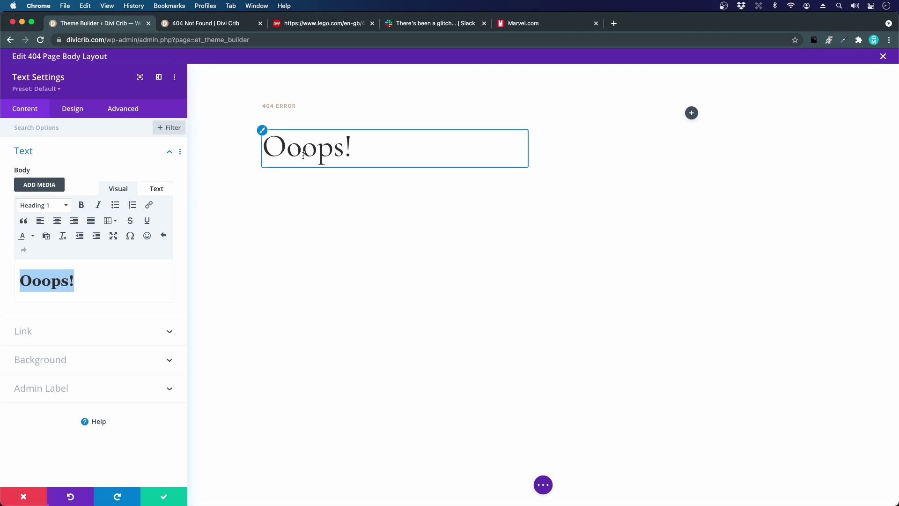
click(300, 26)
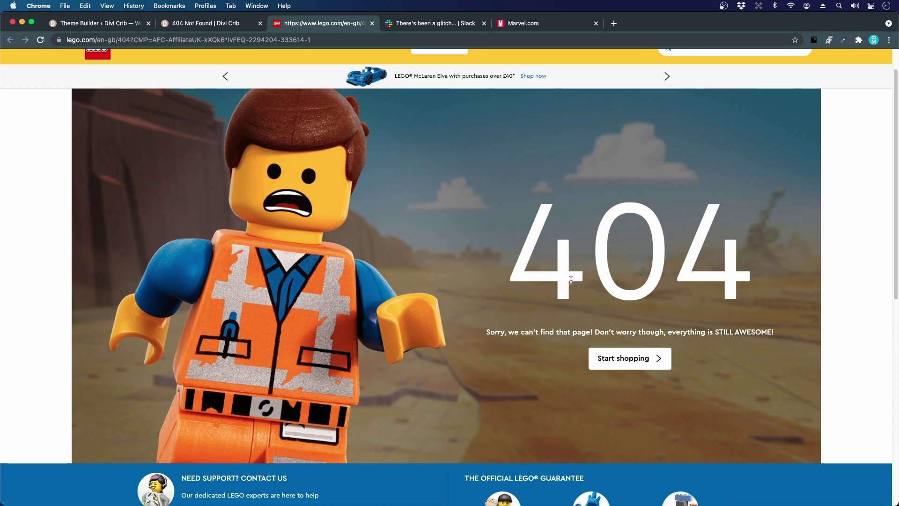
Set the Ooops! H1 heading text size to 5vw in the Design settings.
click(108, 26)
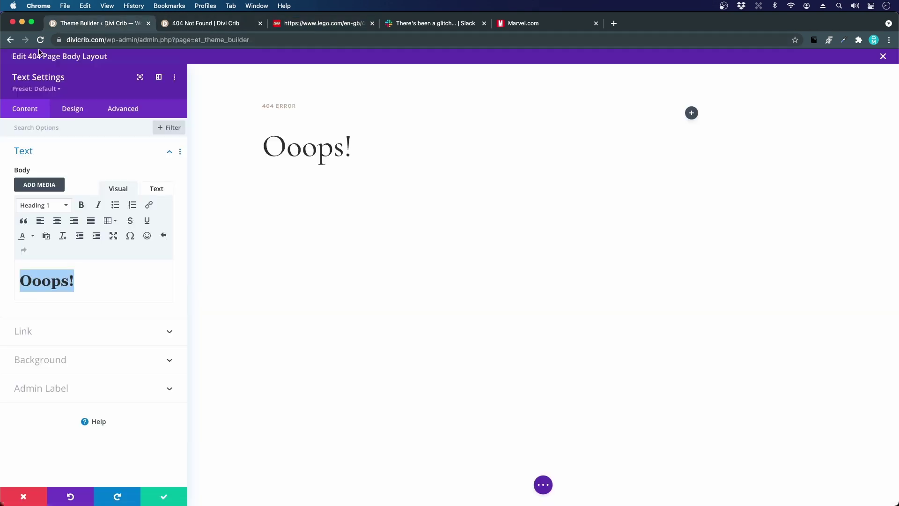
click(78, 117)
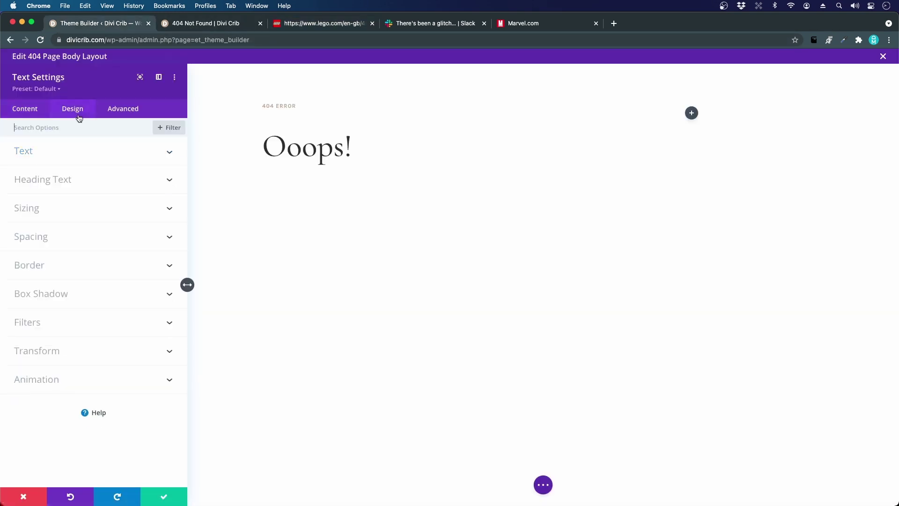
click(39, 182)
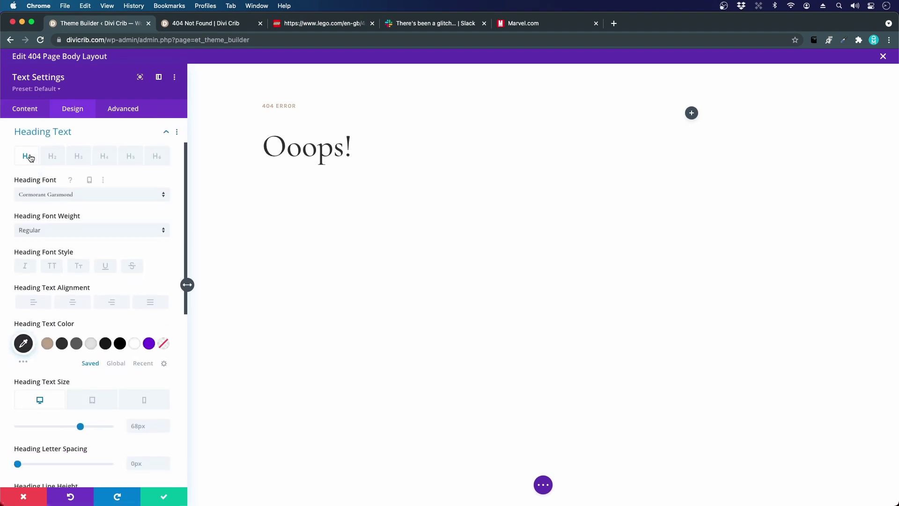
scroll(112, 302, down, 4)
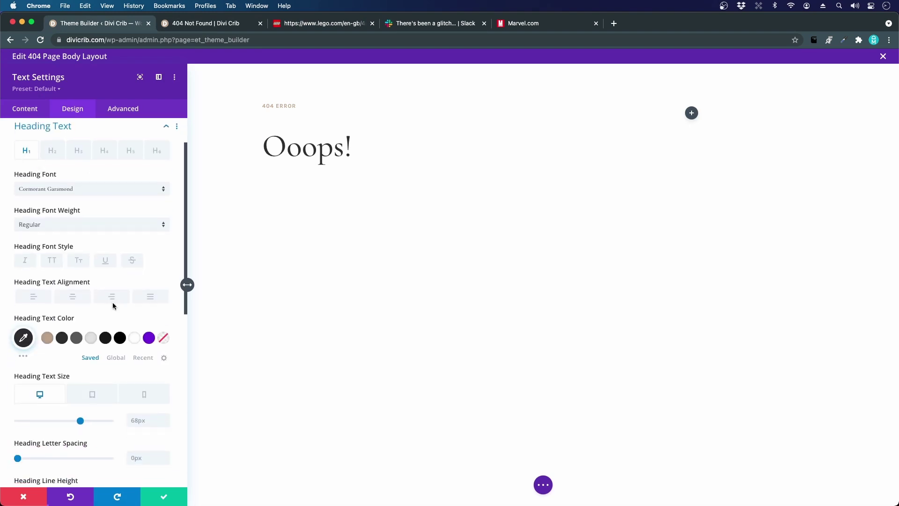
click(146, 338)
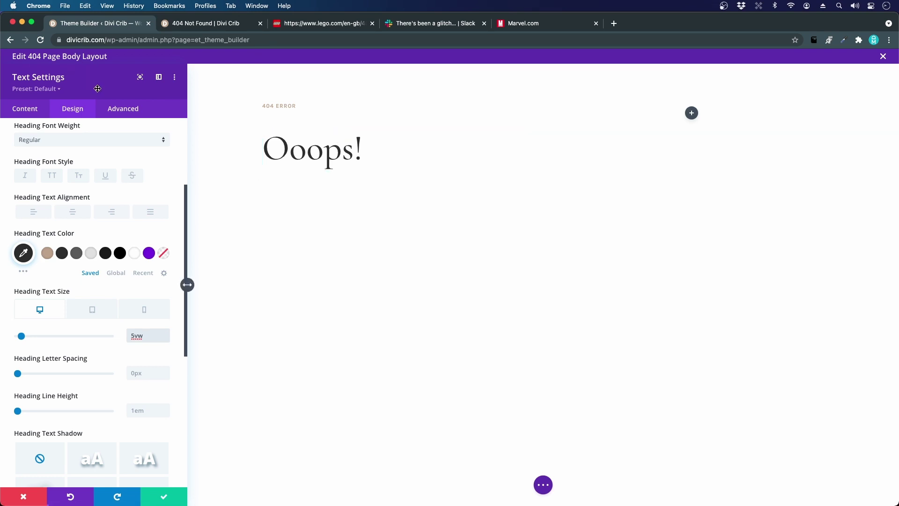
Float the settings panel, reposition it, and dock it back beside the canvas.
drag(98, 88, 257, 284)
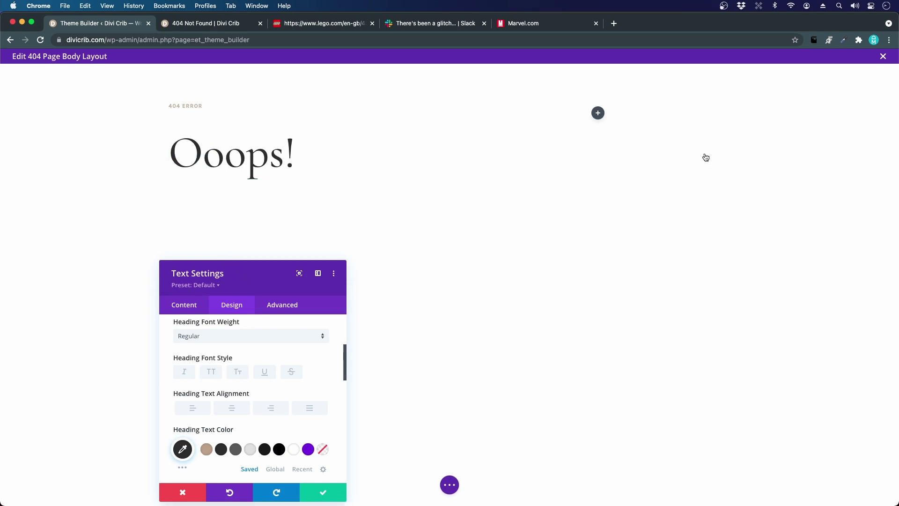
drag(318, 275, 253, 245)
click(254, 243)
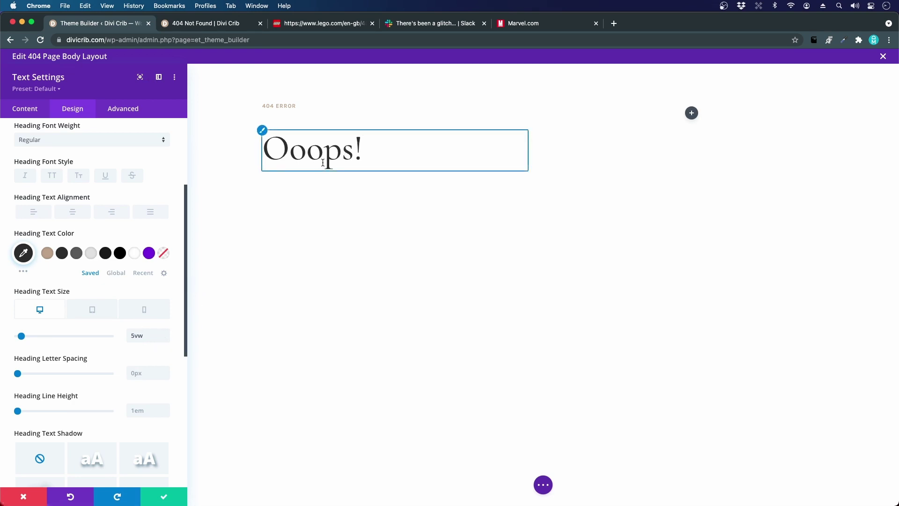
Size the Ooops! heading 100px on tablet and 60px on phone, save, and preview desktop.
click(88, 309)
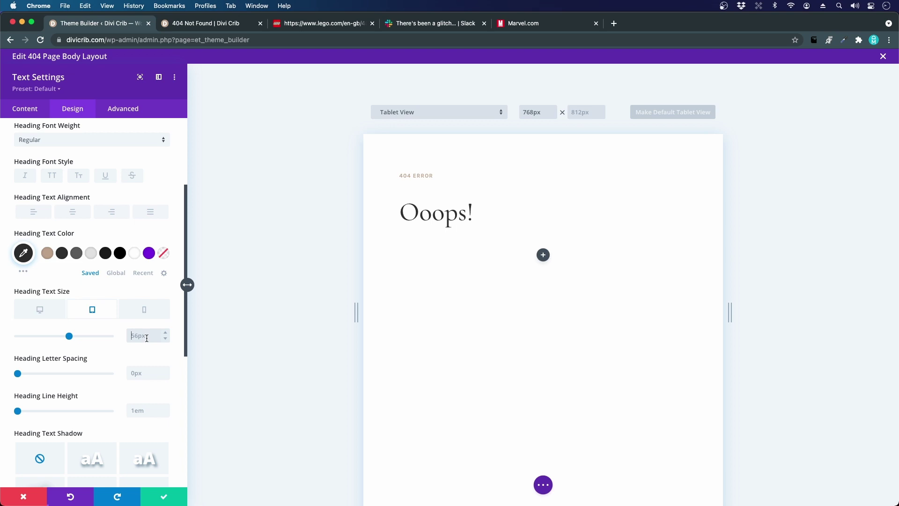
text(100px)
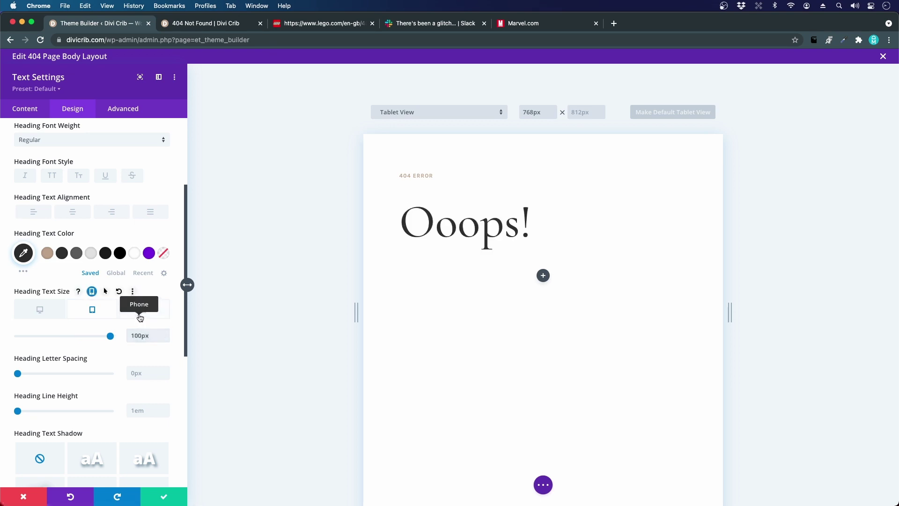
click(140, 317)
click(149, 332)
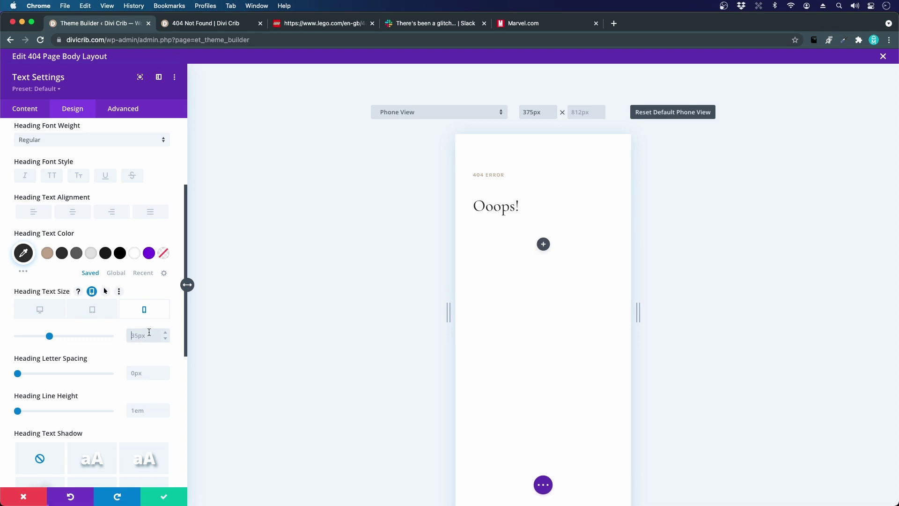
text(60px)
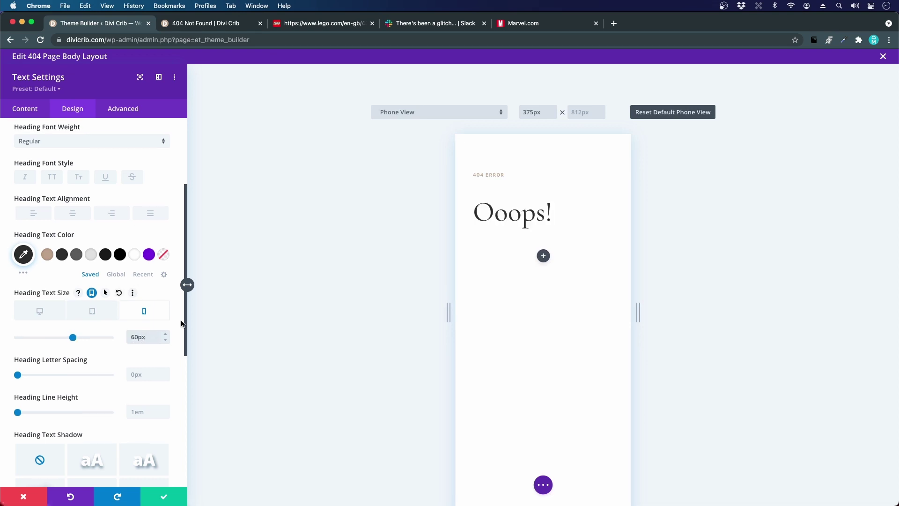
click(173, 500)
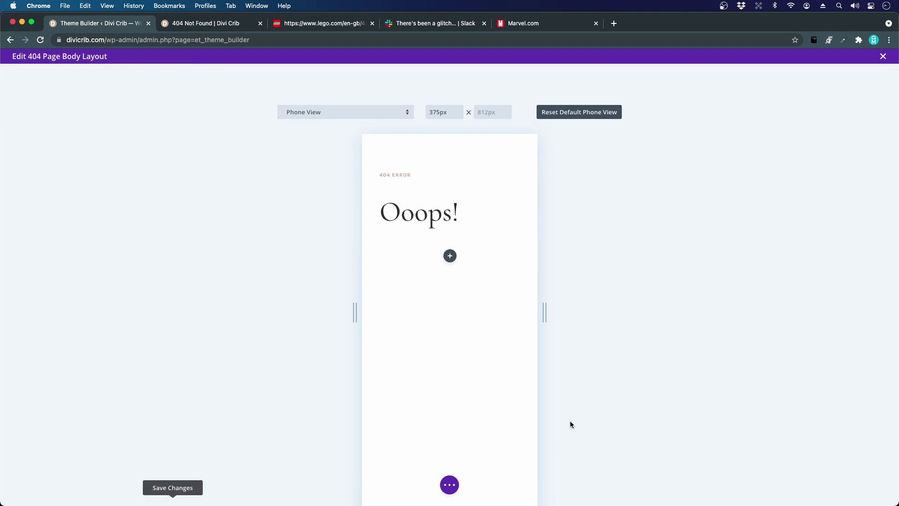
click(342, 113)
click(326, 106)
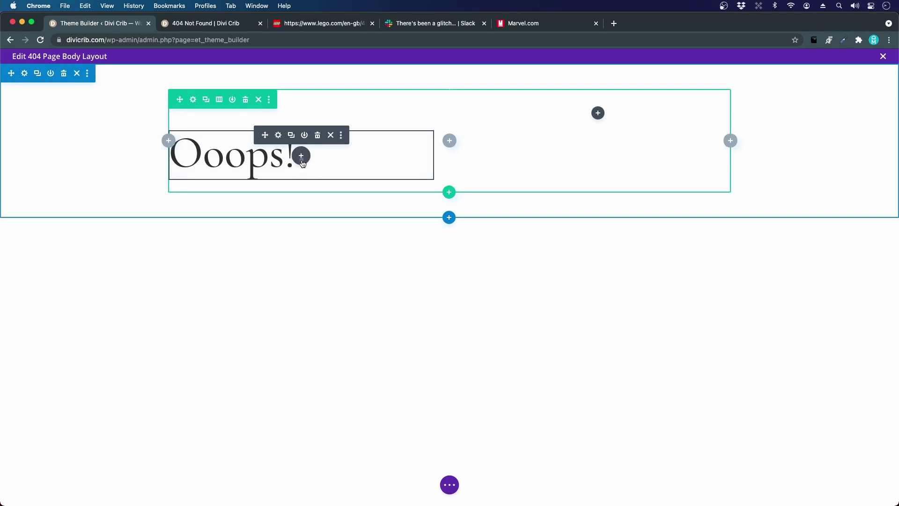
Add a Text module under Ooops! containing the pasted apology message and save it.
click(301, 156)
text(text)
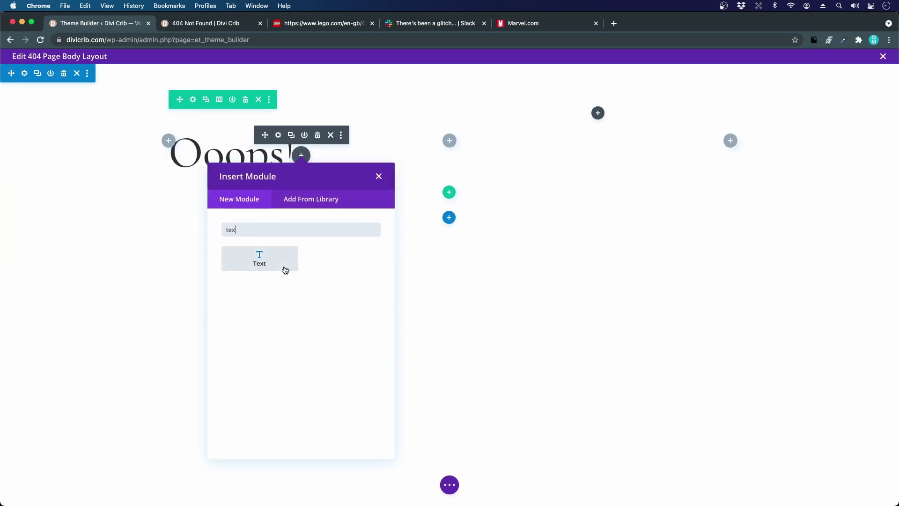
click(282, 260)
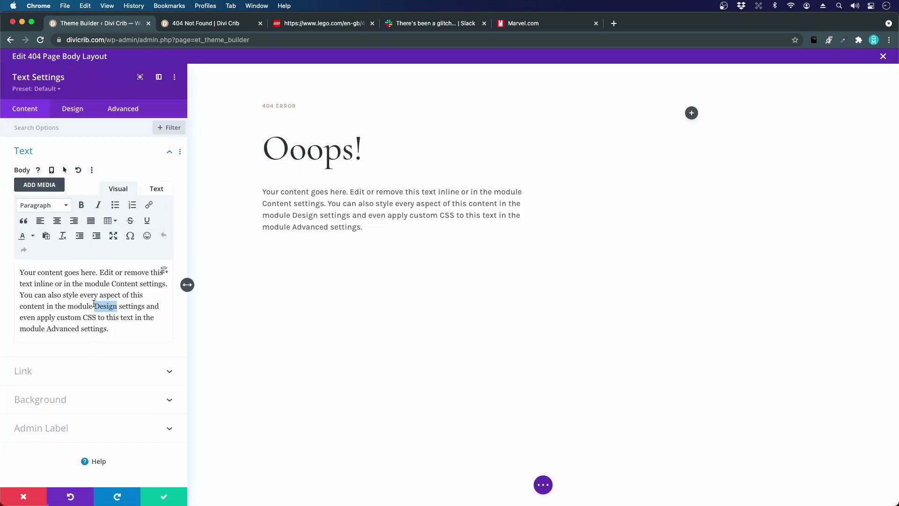
triple_click(94, 305)
text(Sorry, but we couldn’t find the page you were looking for. Try using the menu above or start over on the homepage.)
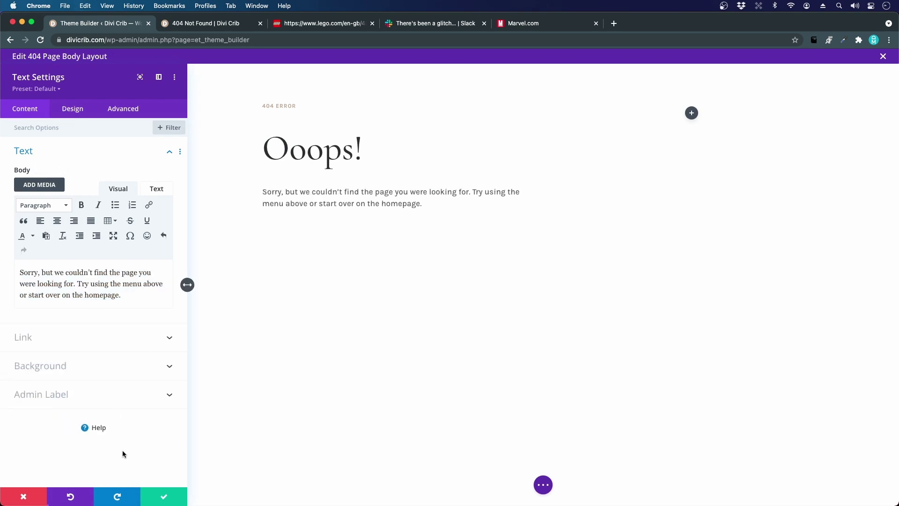
click(152, 493)
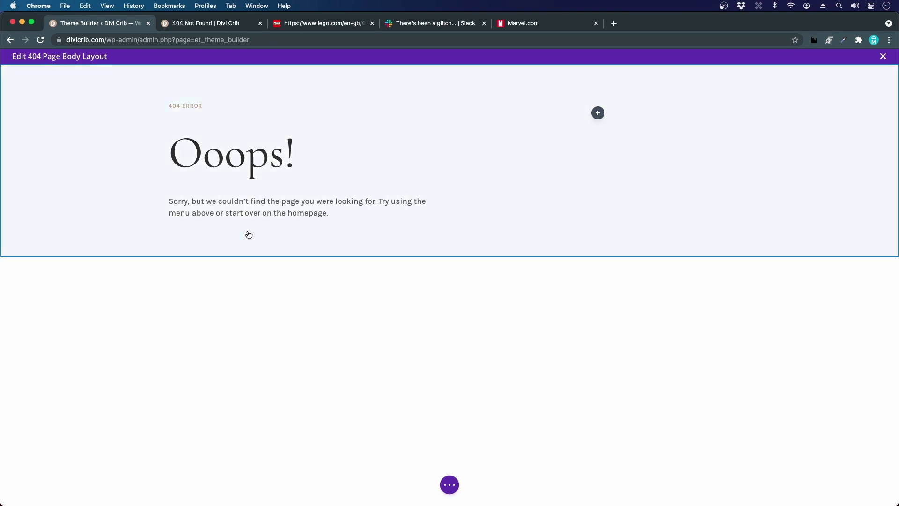
Add a 'Go home' Button module below the text linking to '/' and save it.
click(301, 220)
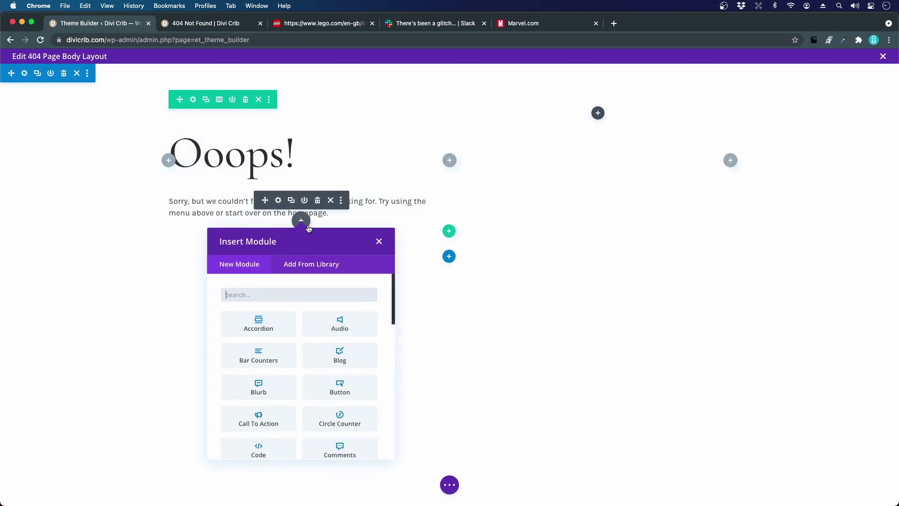
text(butt)
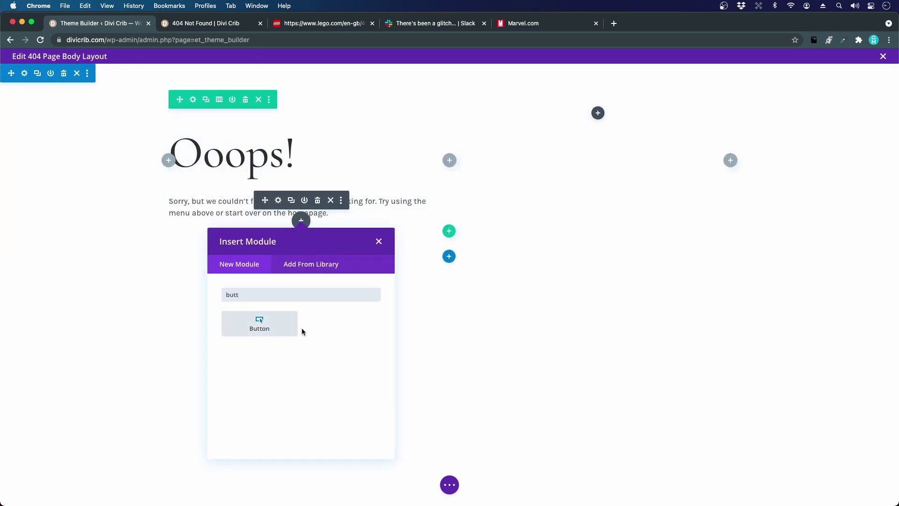
click(286, 328)
click(91, 183)
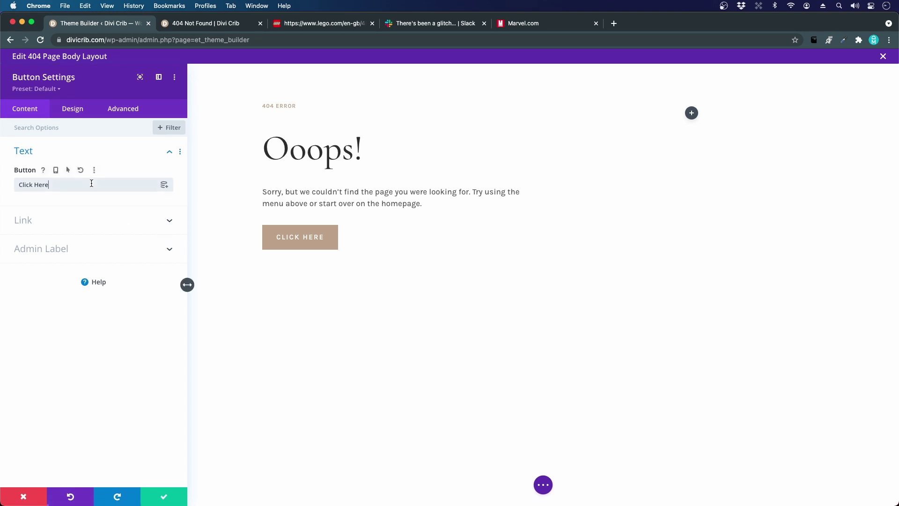
key(super+a)
text(Go home)
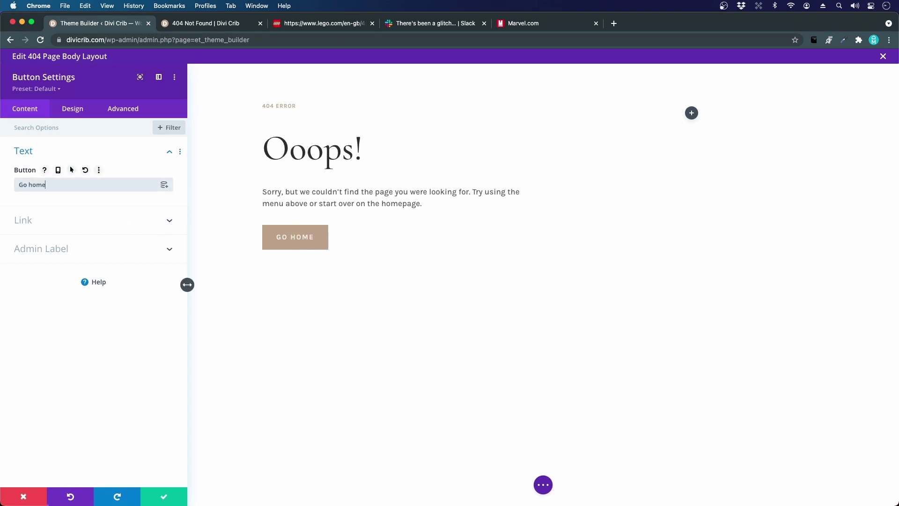
click(60, 218)
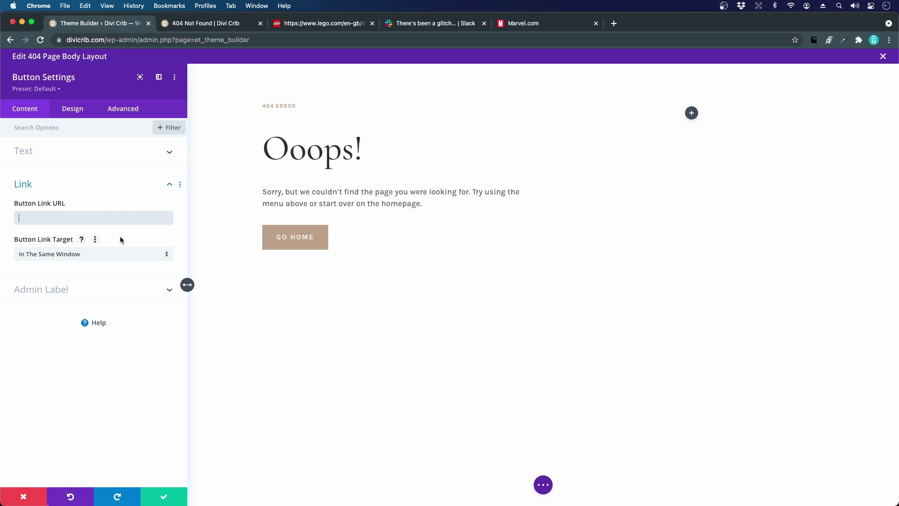
text(/)
click(153, 498)
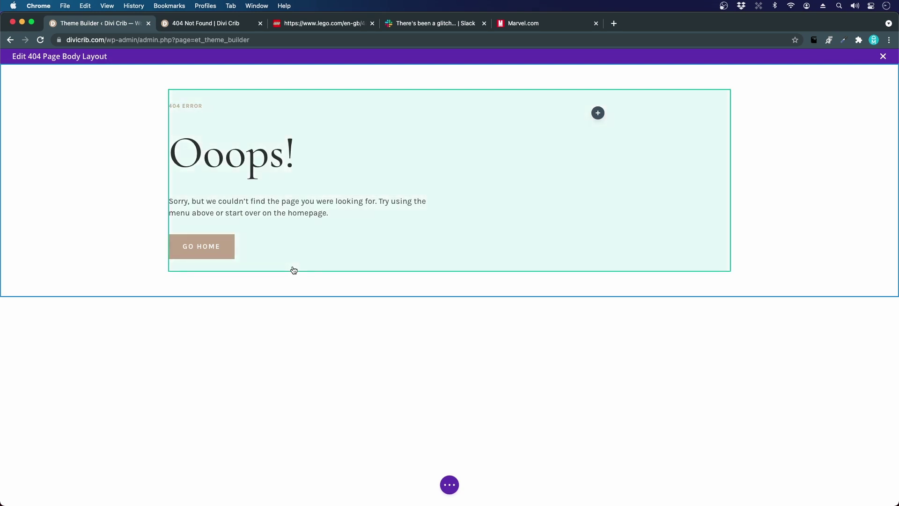
In Row Settings Sizing, enable custom gutter width, lower it from 3 to 2, and save.
mouse_move(293, 265)
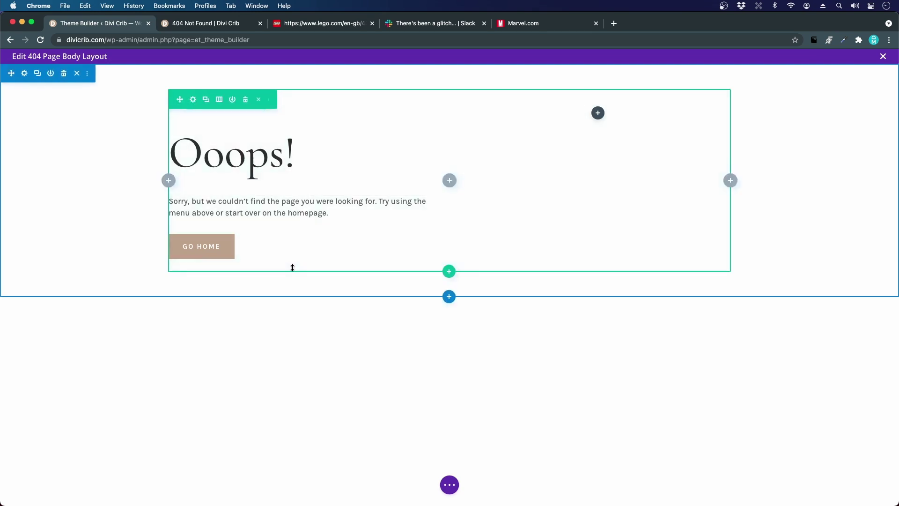
click(192, 100)
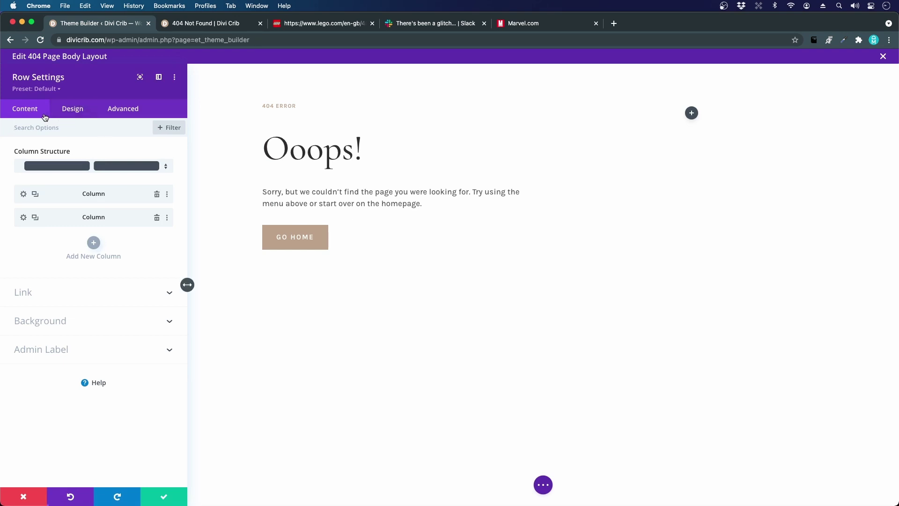
click(79, 116)
click(17, 156)
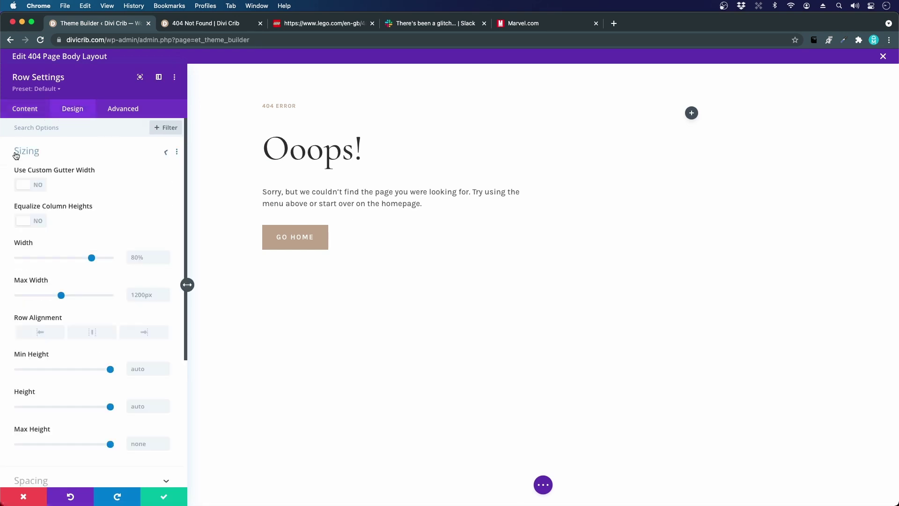
click(41, 185)
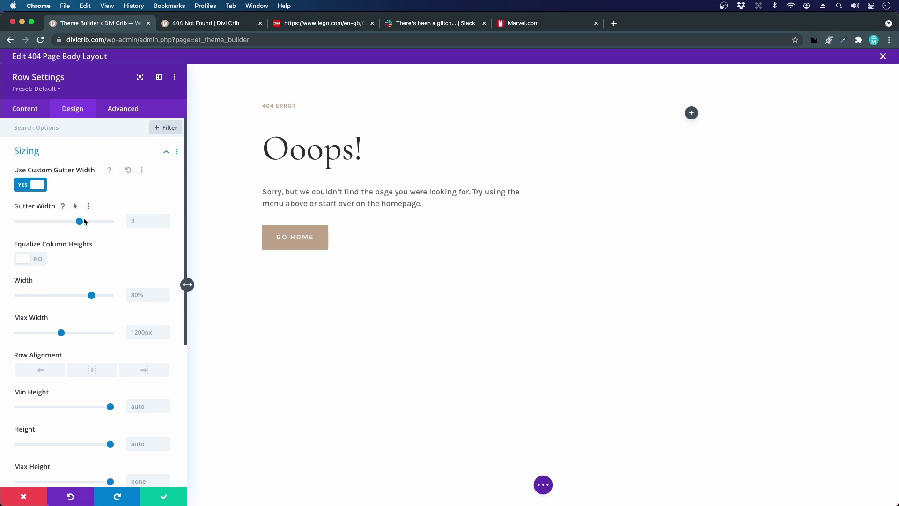
drag(80, 223, 61, 224)
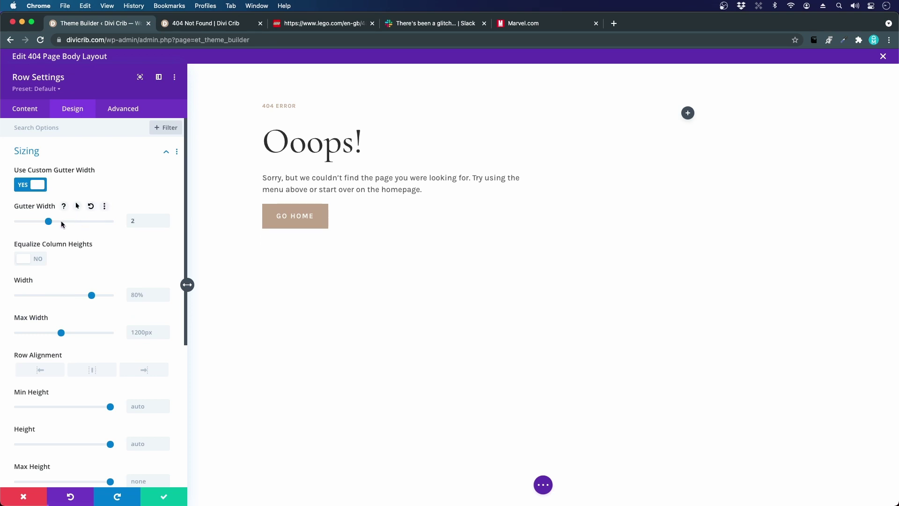
click(161, 496)
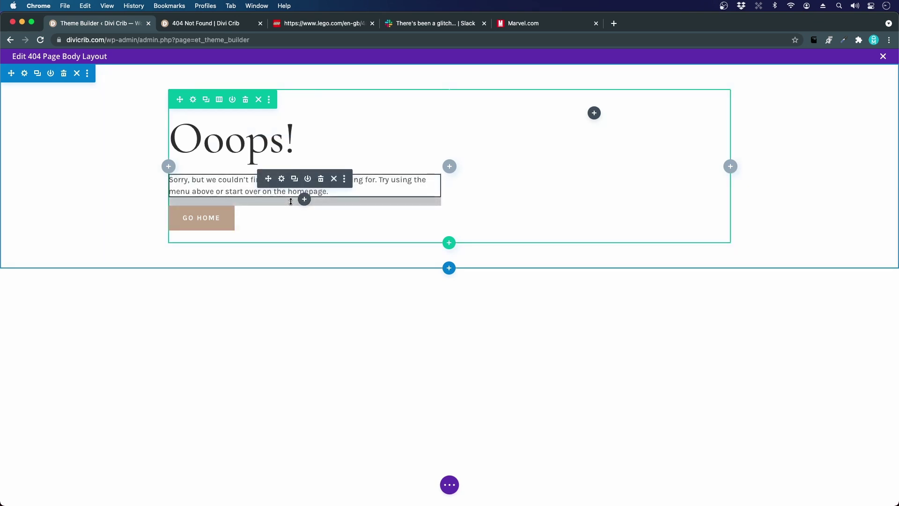
Drag the text module's bottom padding down so the GO HOME button sits lower.
drag(290, 201, 290, 212)
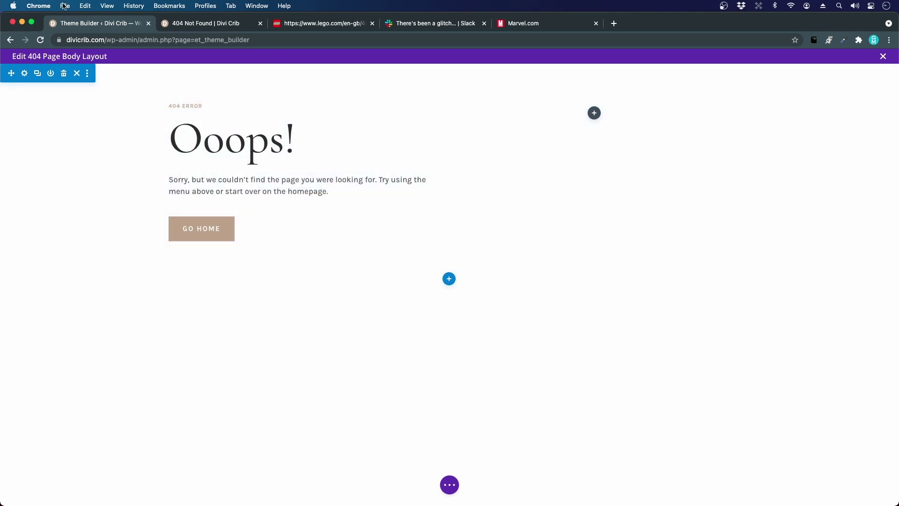
Check the live 404 page, then add an Image module to the row's right column.
click(165, 21)
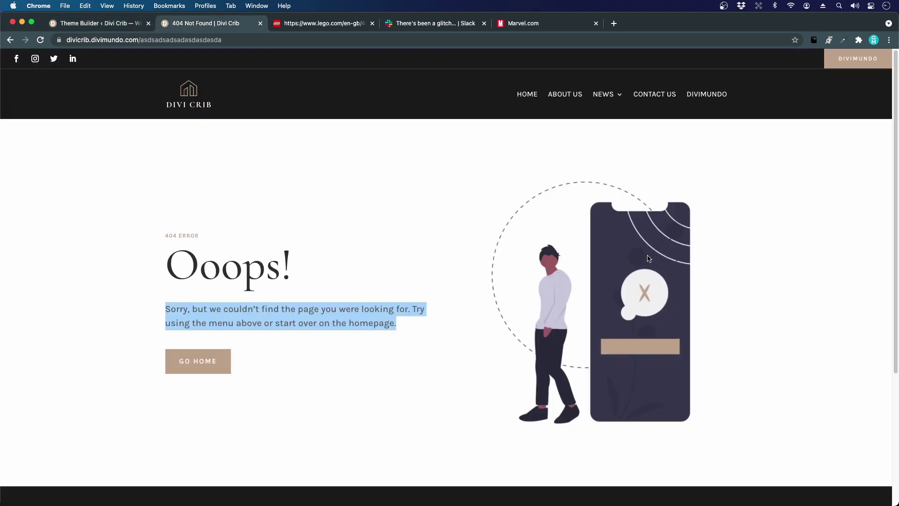
click(117, 23)
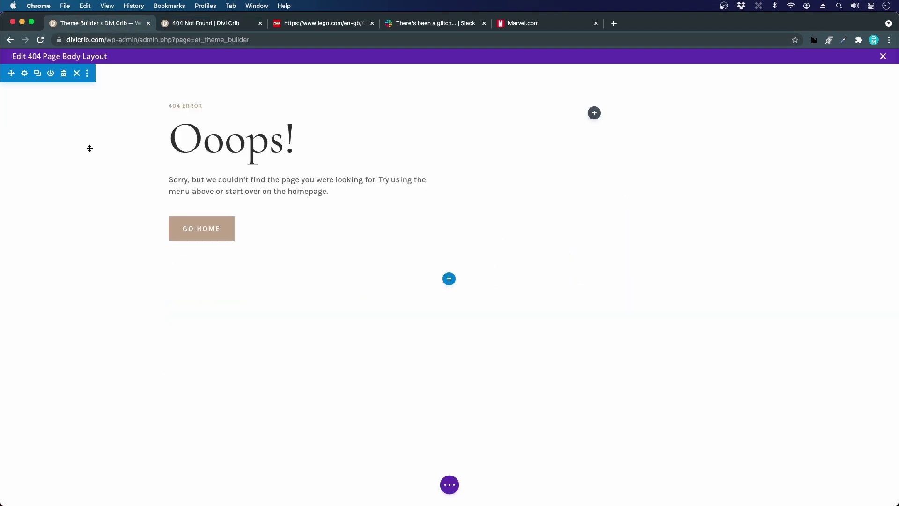
click(594, 114)
text(ima)
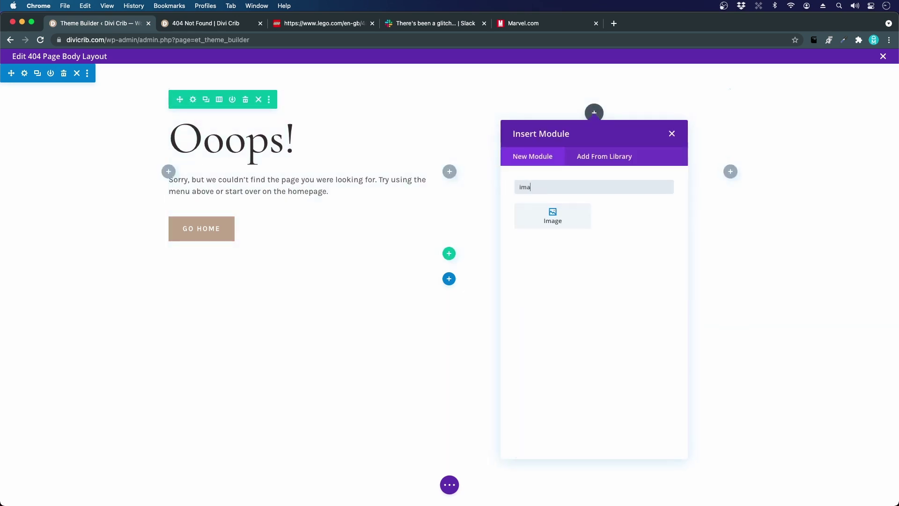
text(ge)
click(567, 219)
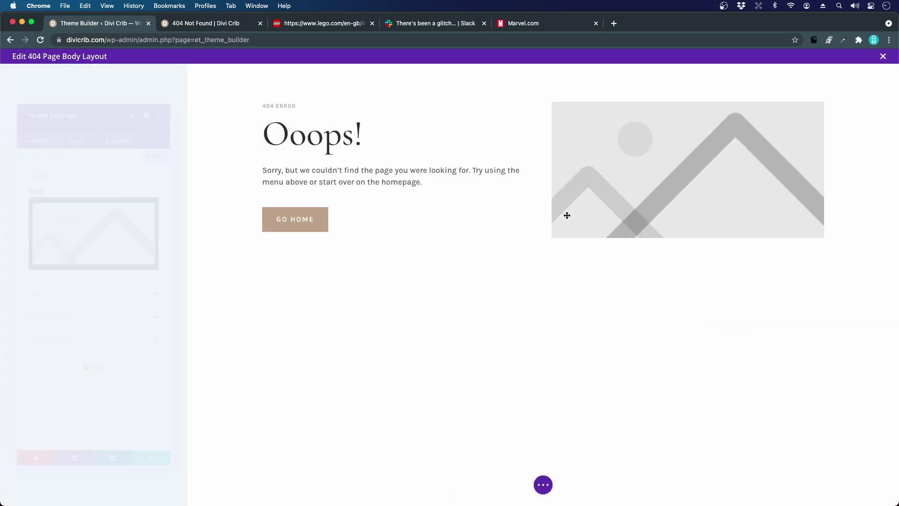
Insert the 404-error.png man-beside-phone illustration from the Media Library into the image module.
click(95, 219)
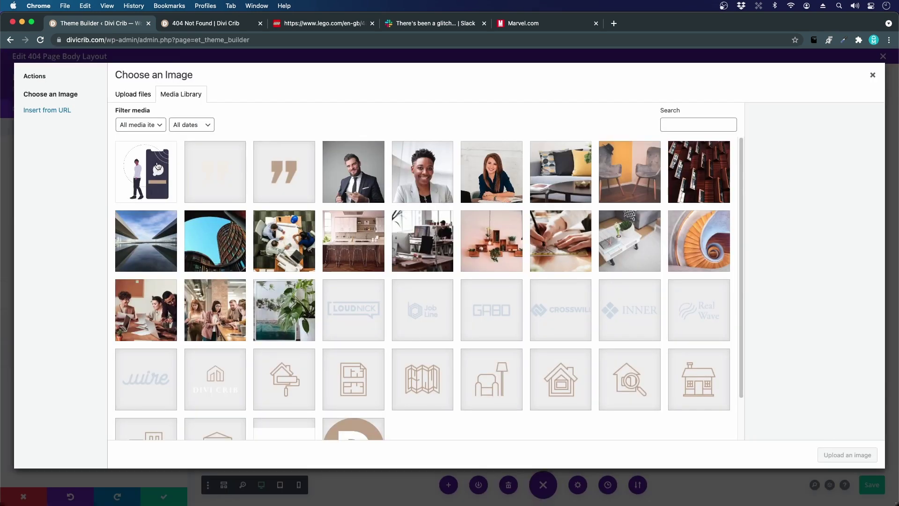
click(145, 179)
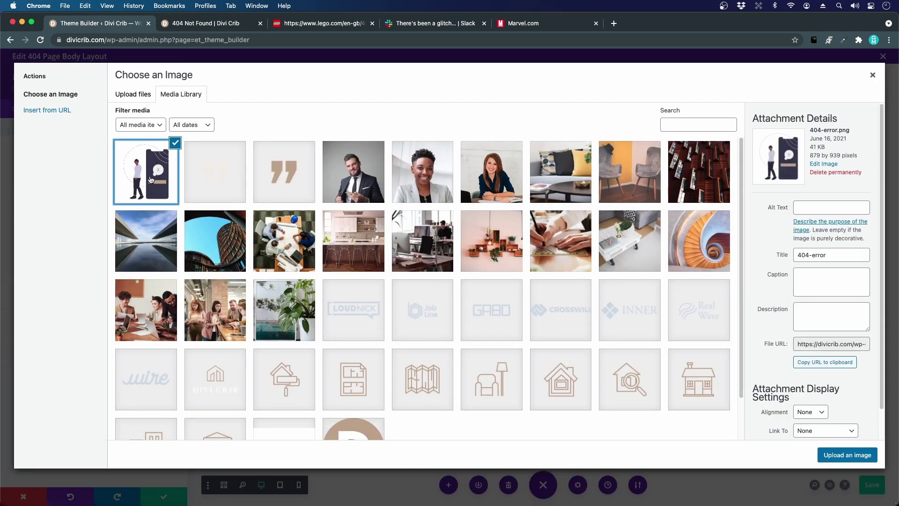
click(845, 453)
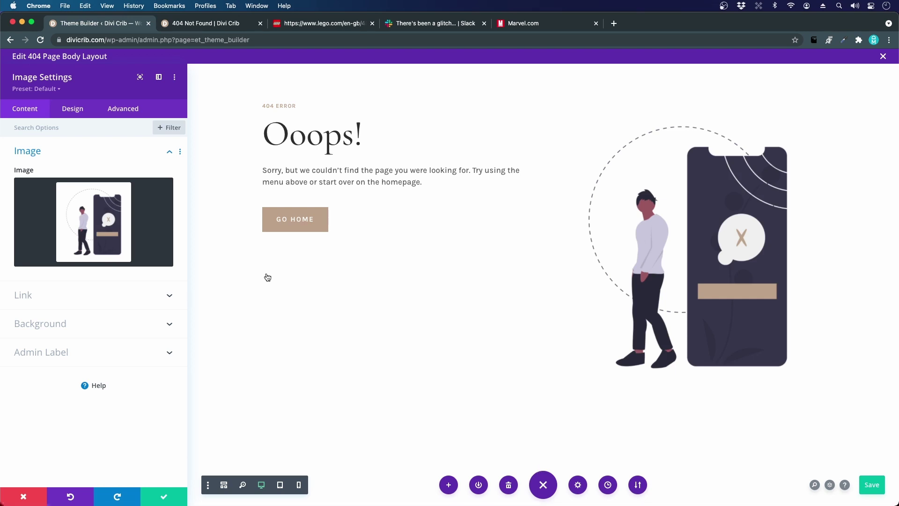
click(71, 110)
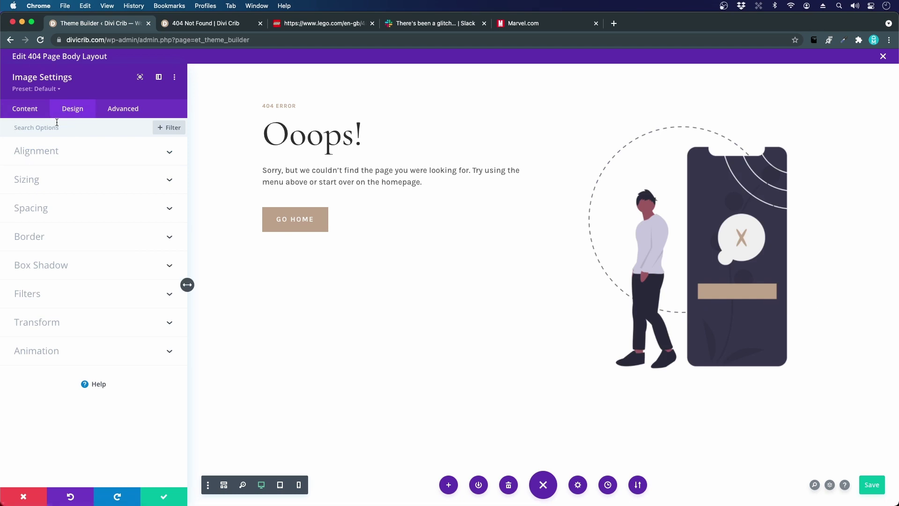
Give the illustration a slide animation that enters from the left.
click(36, 356)
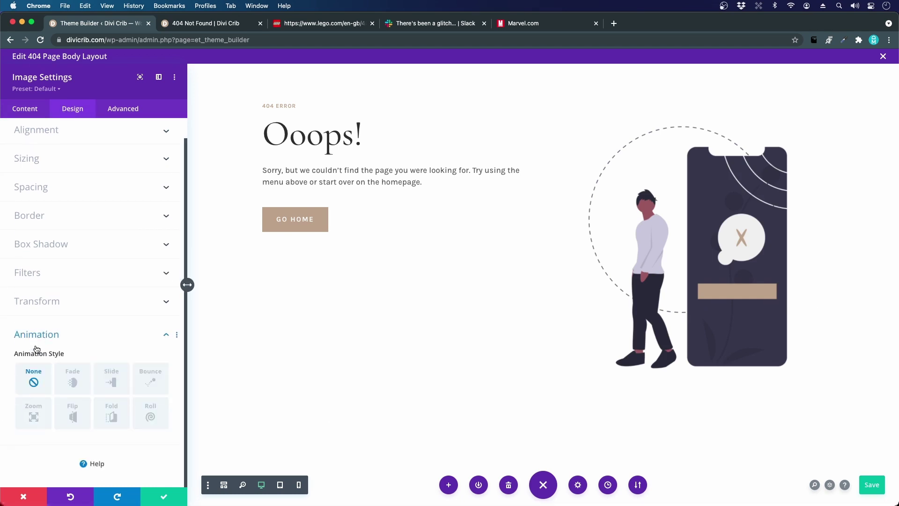
click(111, 380)
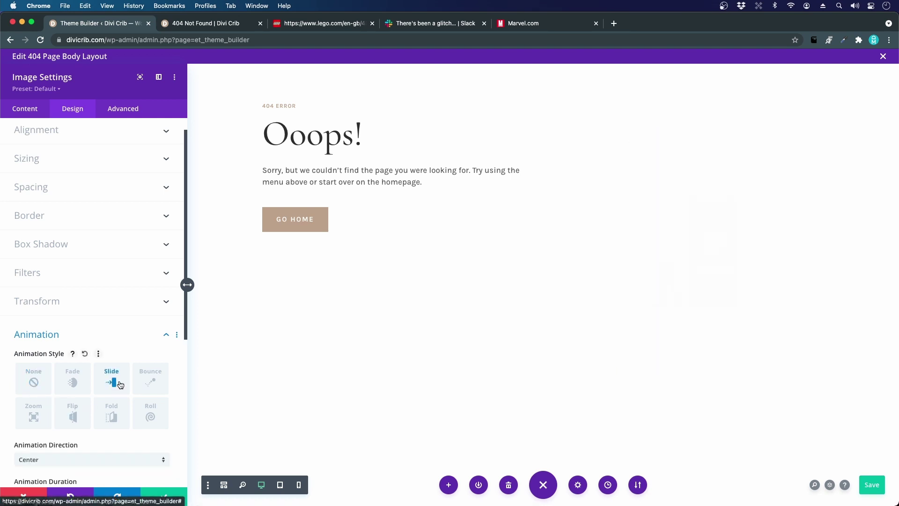
scroll(115, 436, down, 5)
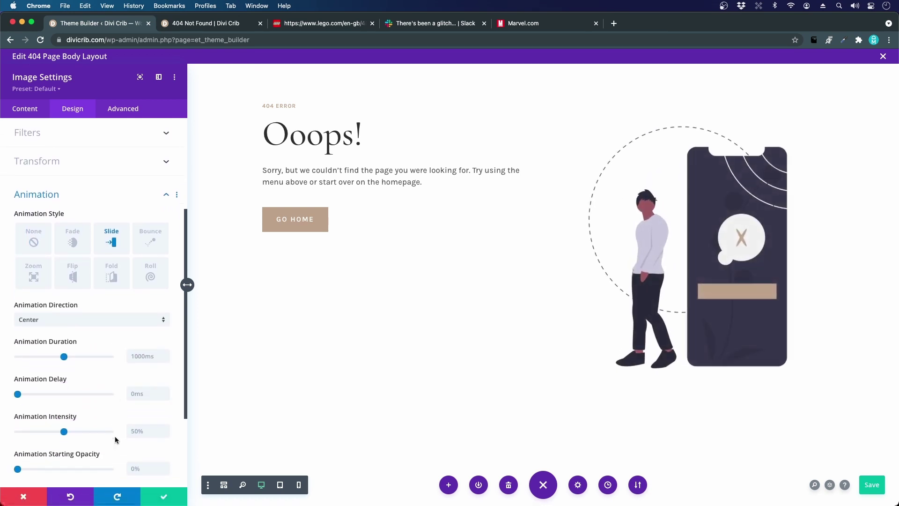
click(61, 320)
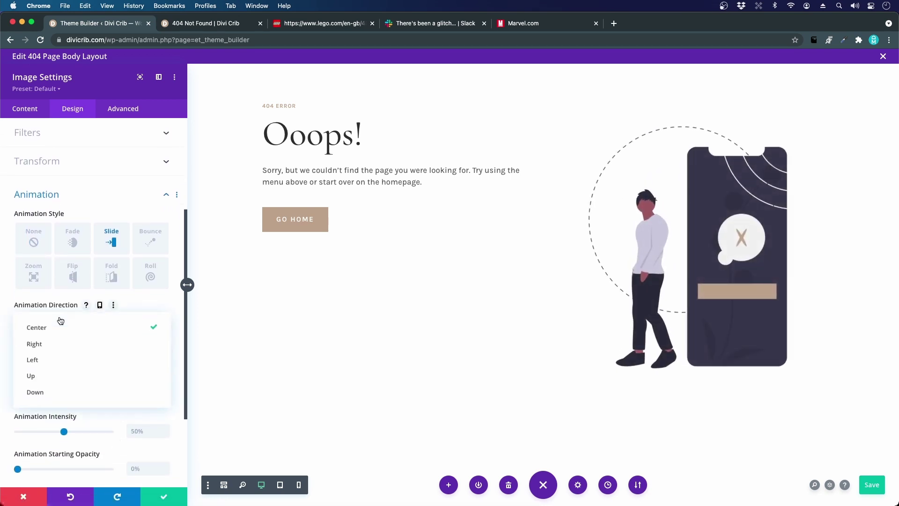
click(68, 359)
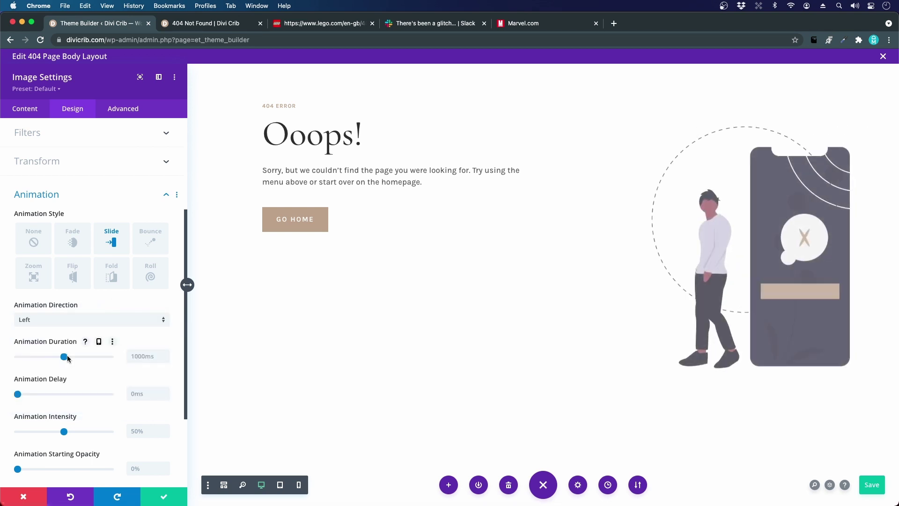
Lower the animation intensity to 17% and save the image settings.
scroll(82, 352, down, 2)
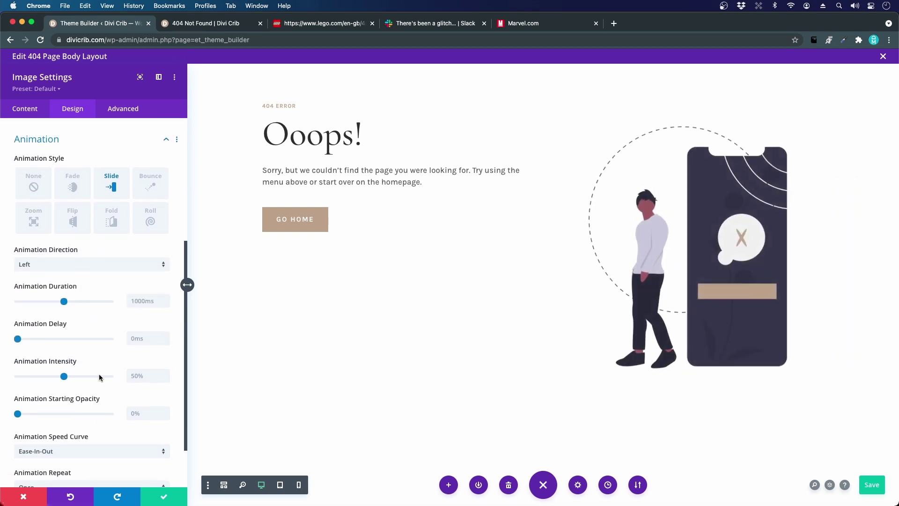
drag(65, 378, 35, 378)
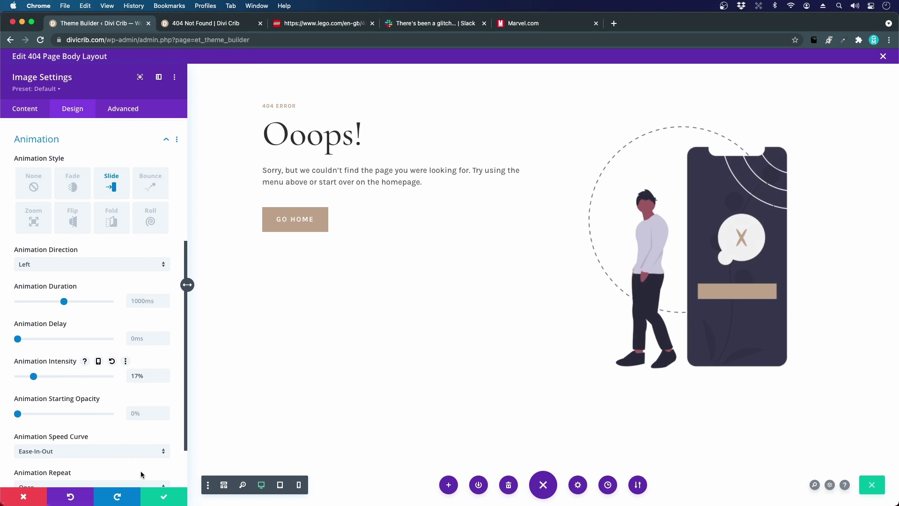
click(173, 501)
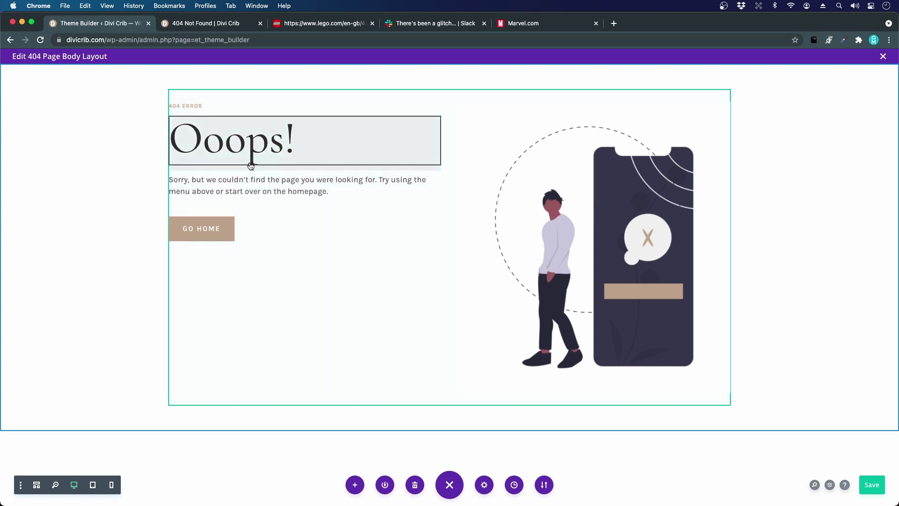
Add 113px top padding to the 404 ERROR label, then check a narrower browser window.
click(221, 110)
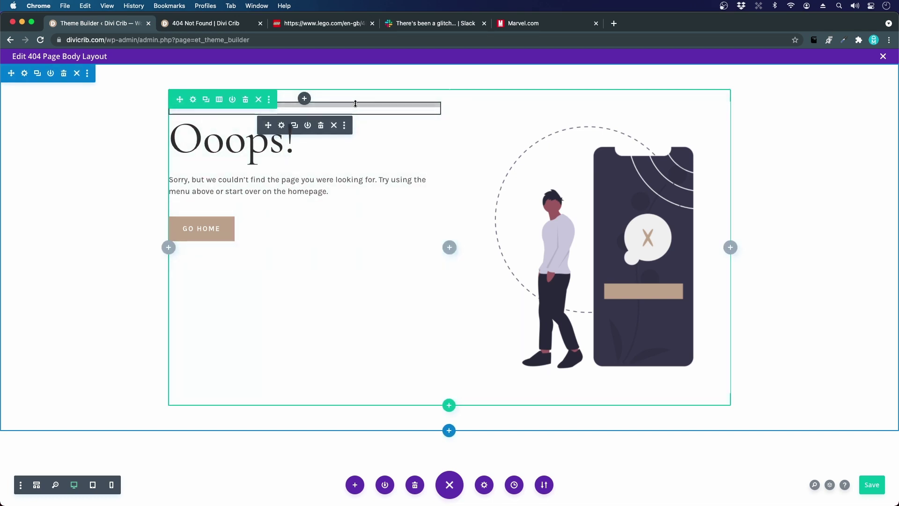
drag(356, 104, 357, 163)
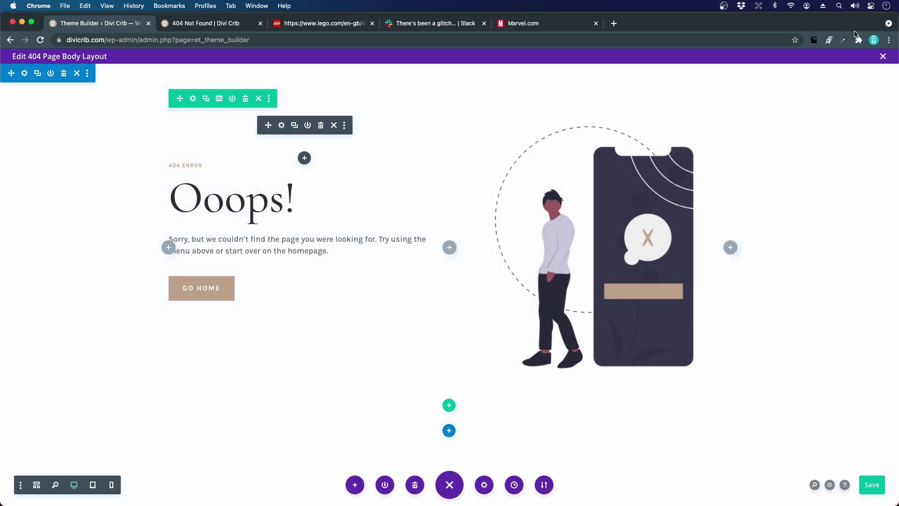
drag(892, 16, 516, 71)
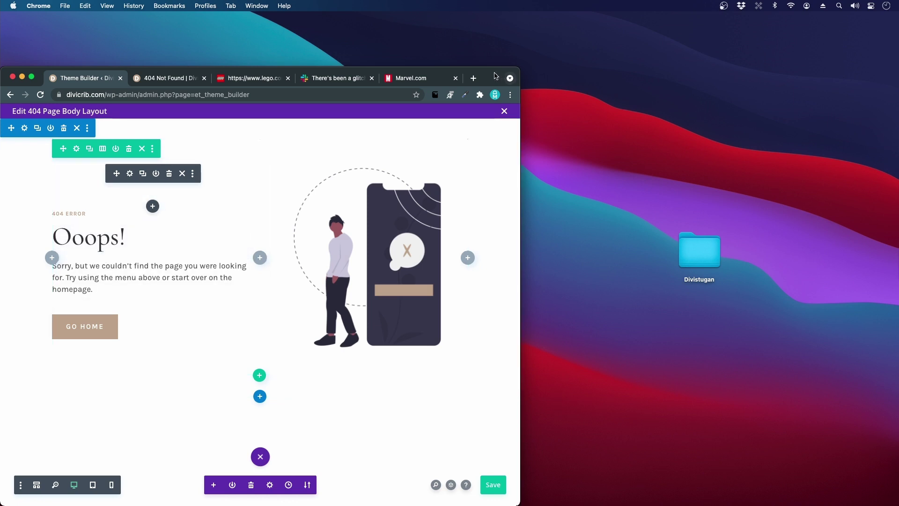
key(ctrl+alt+Return)
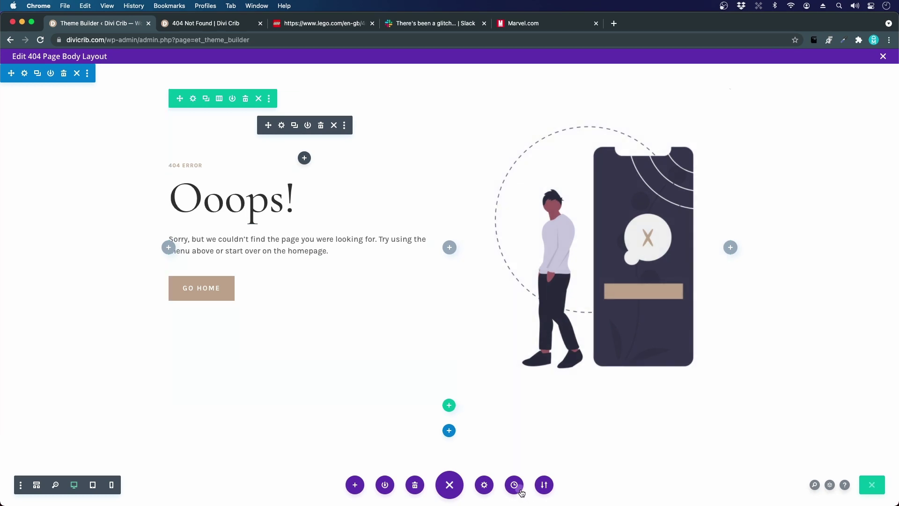
Revert to the earlier 'Edited Image' history state, discarding the top padding.
click(514, 484)
click(148, 159)
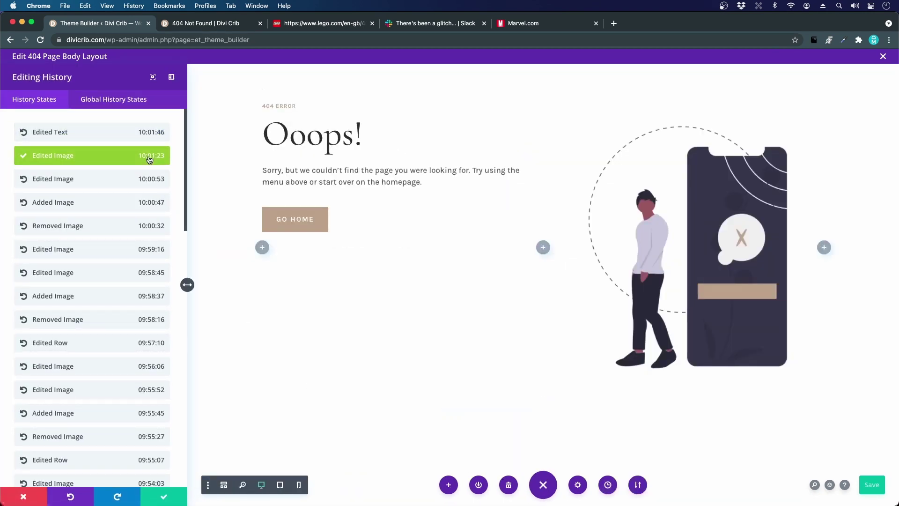
click(170, 490)
Turn on Equalize Column Heights in the two-column row's sizing settings.
mouse_move(198, 104)
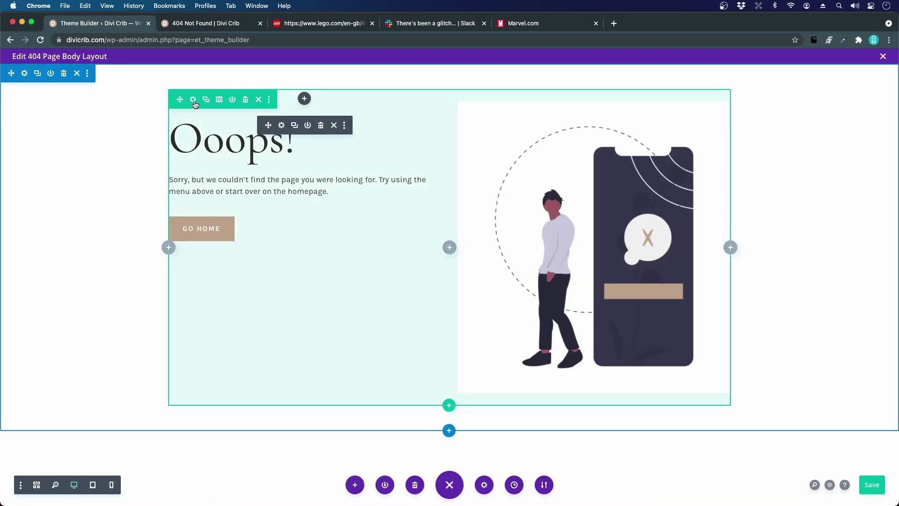
click(193, 100)
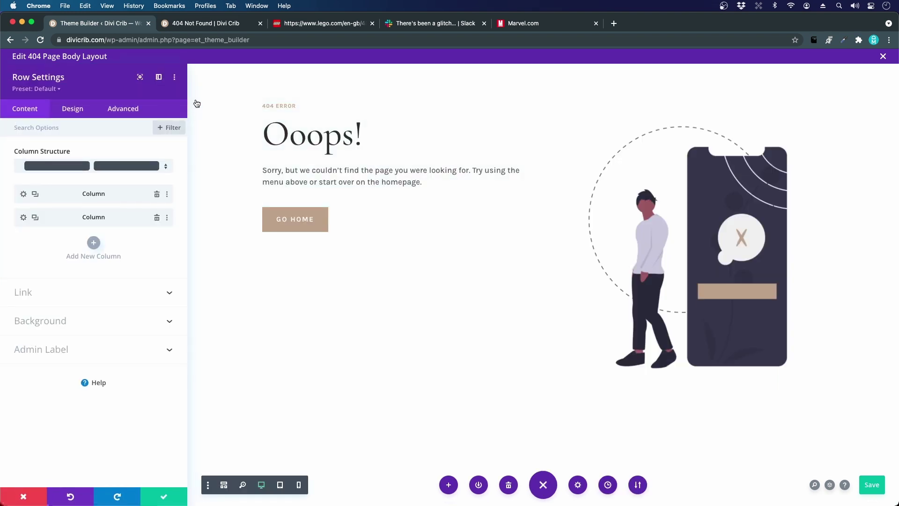
click(78, 109)
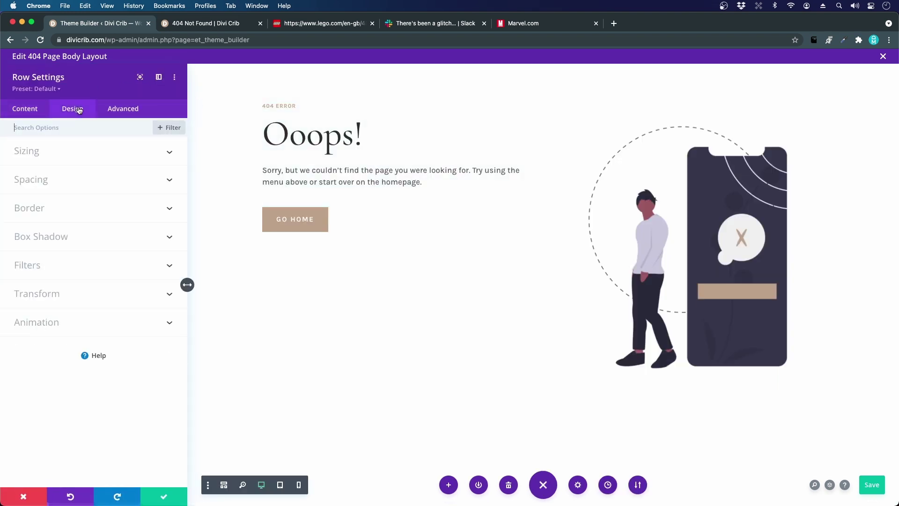
click(36, 151)
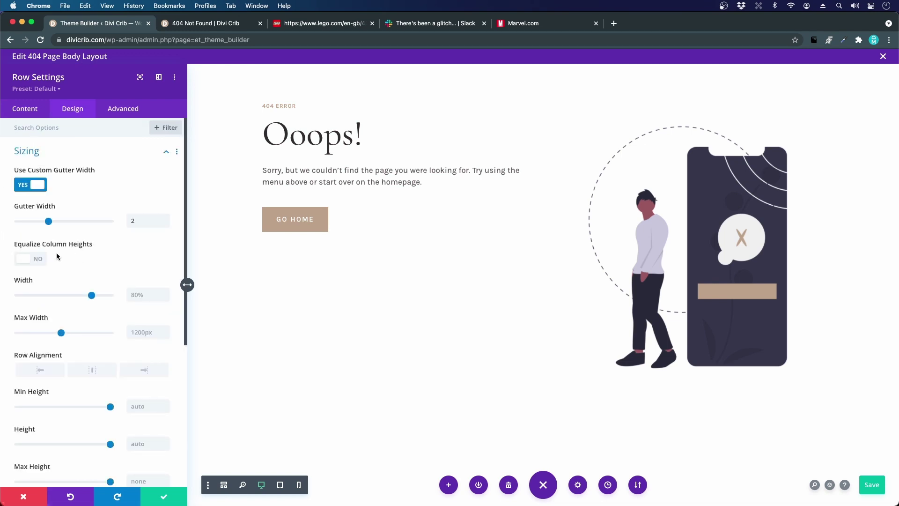
click(40, 260)
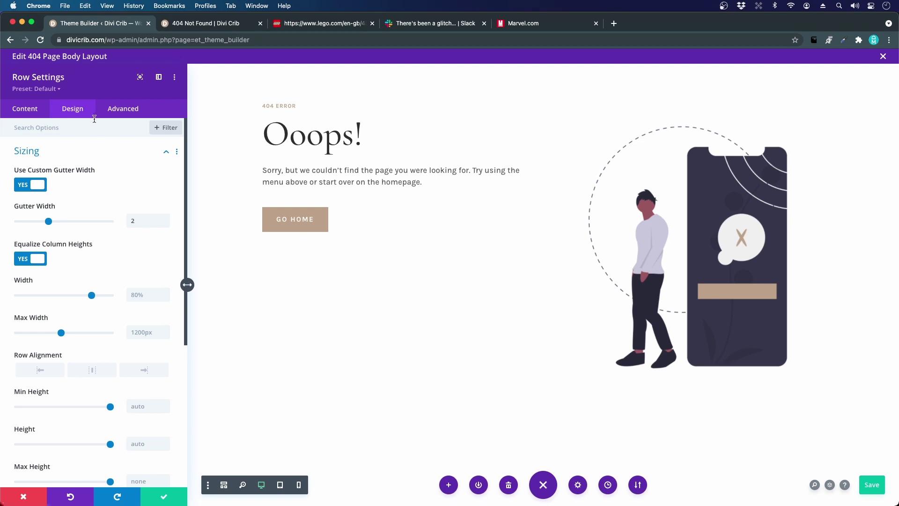
Enter margin:auto; as the left column's Main Element custom CSS.
click(33, 112)
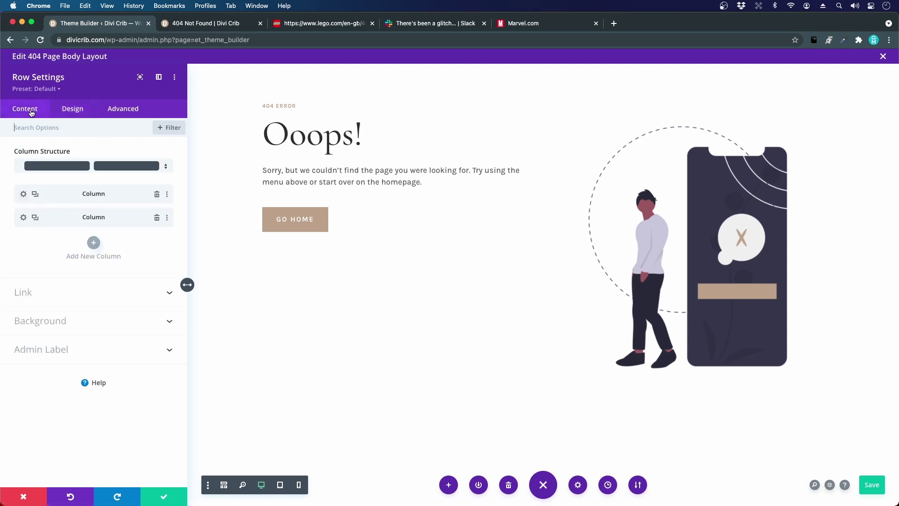
click(33, 118)
click(22, 195)
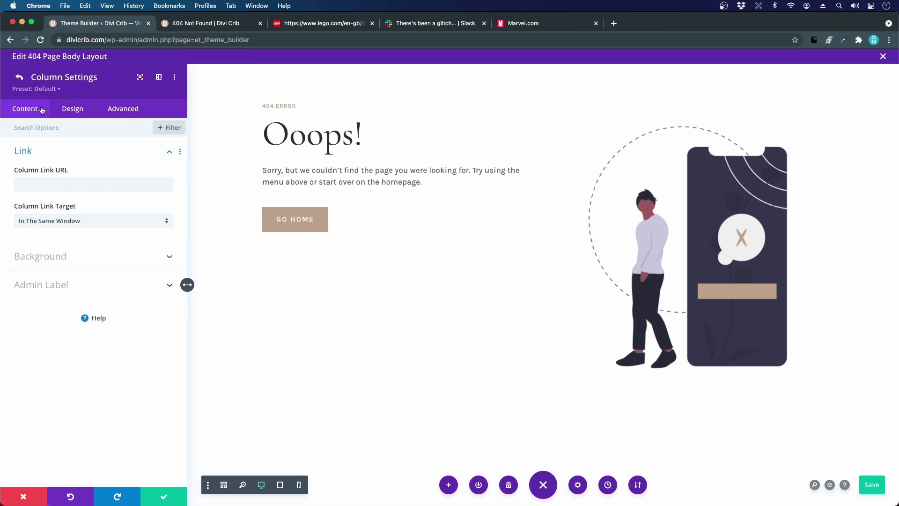
click(131, 110)
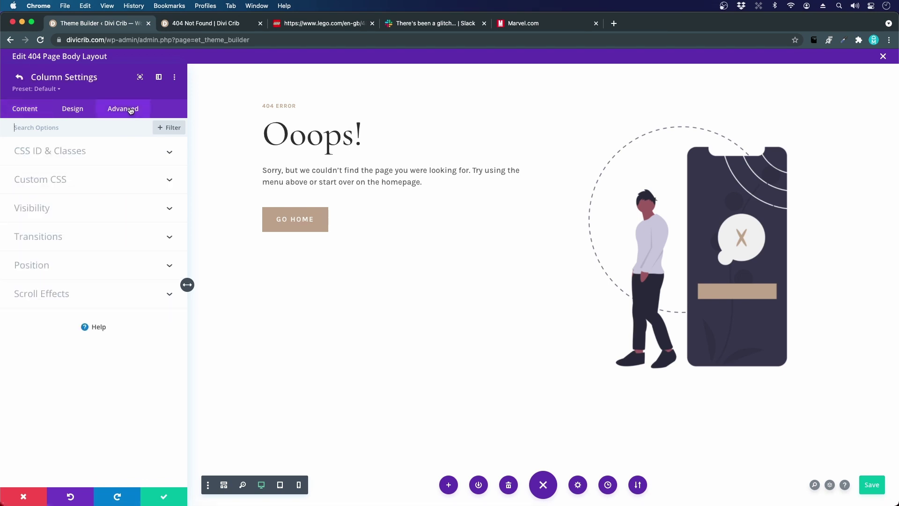
click(64, 183)
click(53, 250)
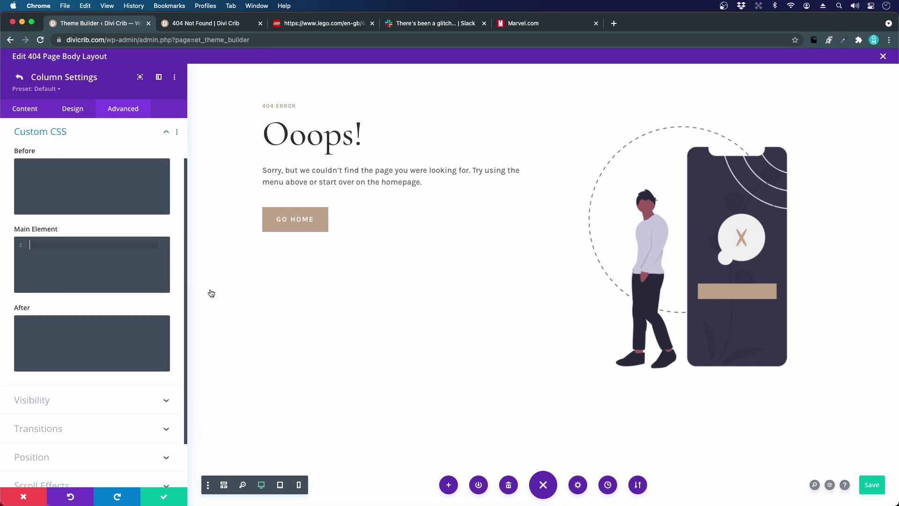
text(margin:auto)
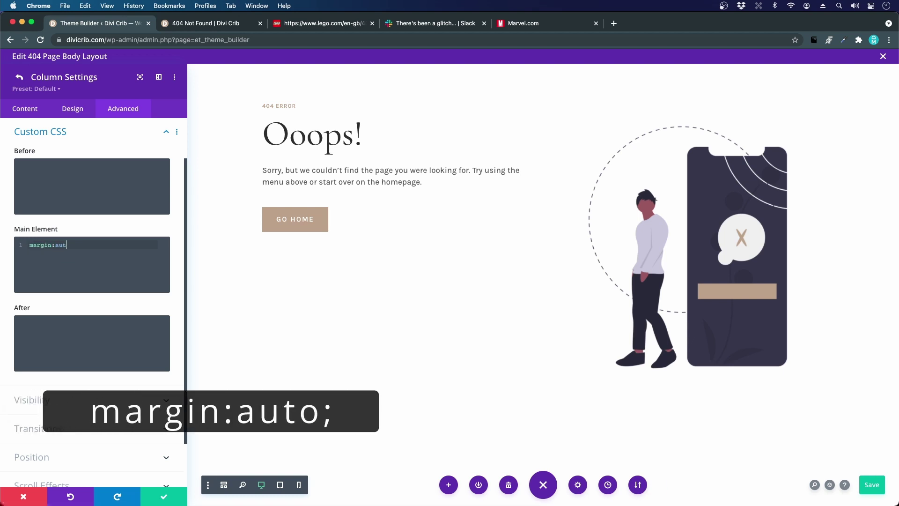
text(;)
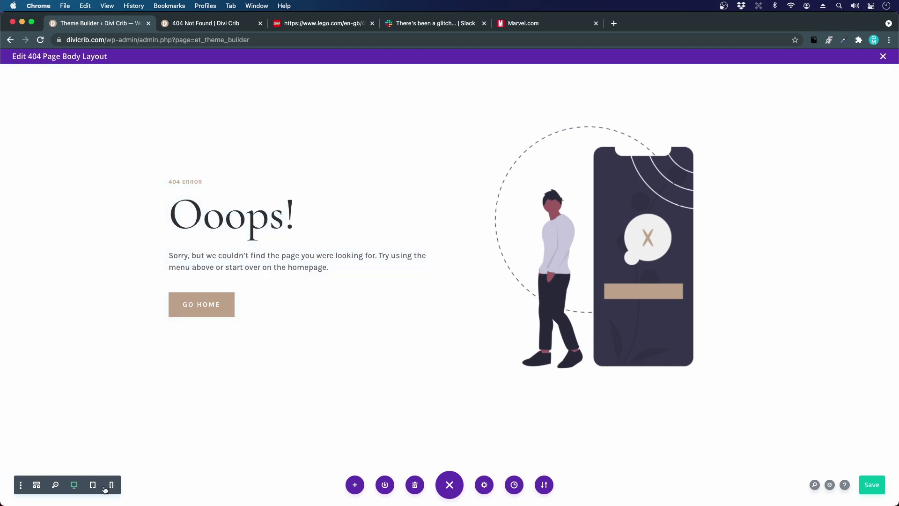
click(94, 487)
scroll(291, 307, down, 3)
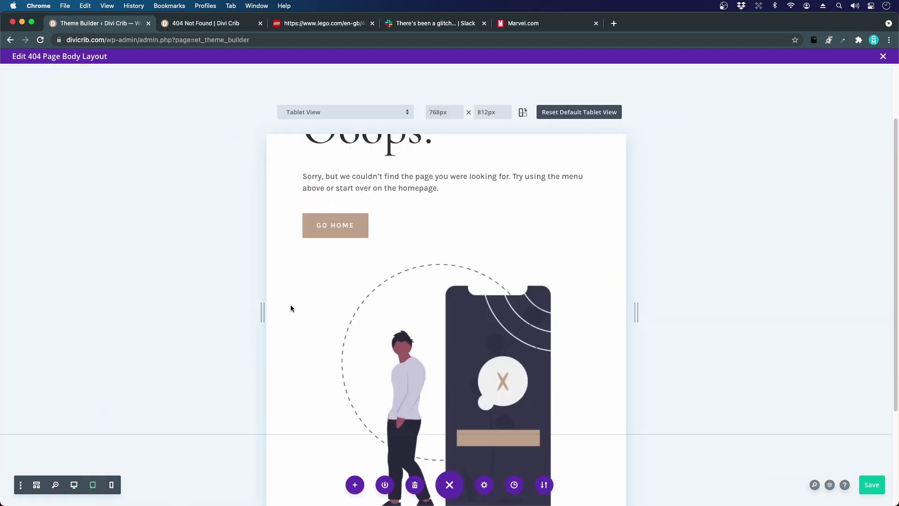
scroll(461, 247, up, 3)
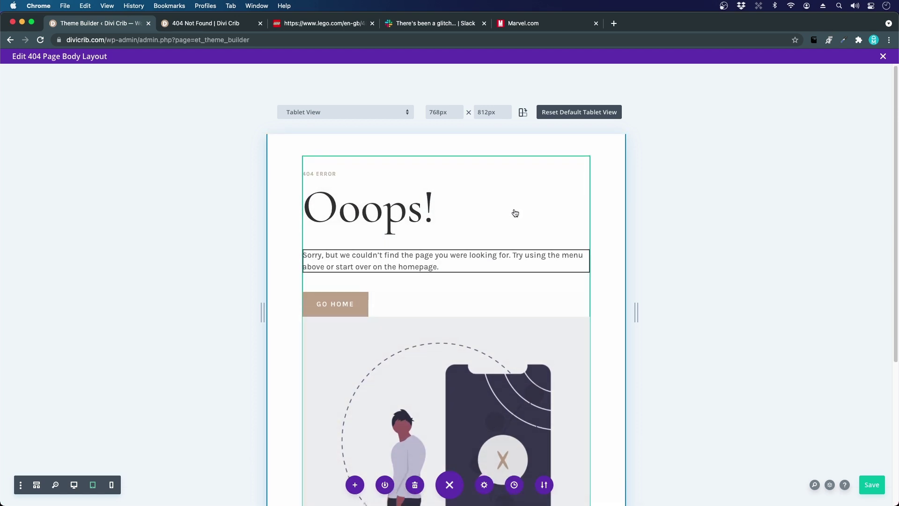
key(ctrl+shift+p)
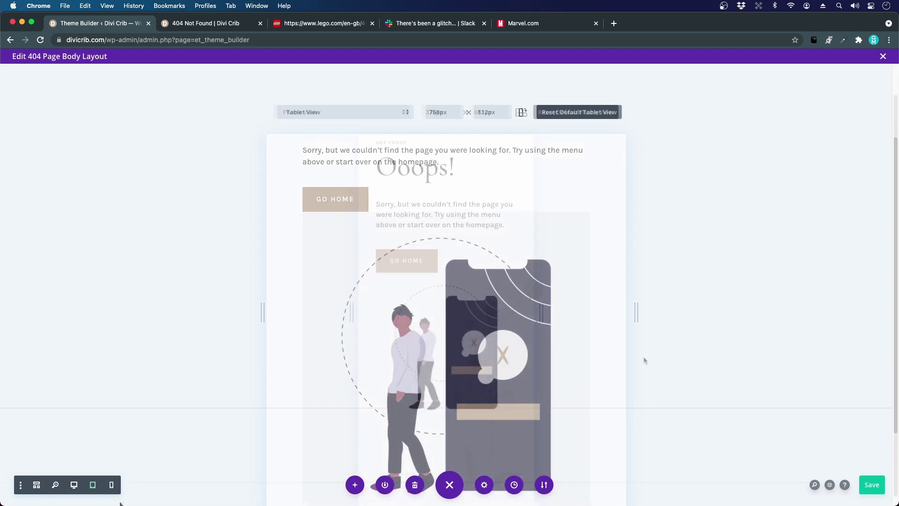
click(73, 485)
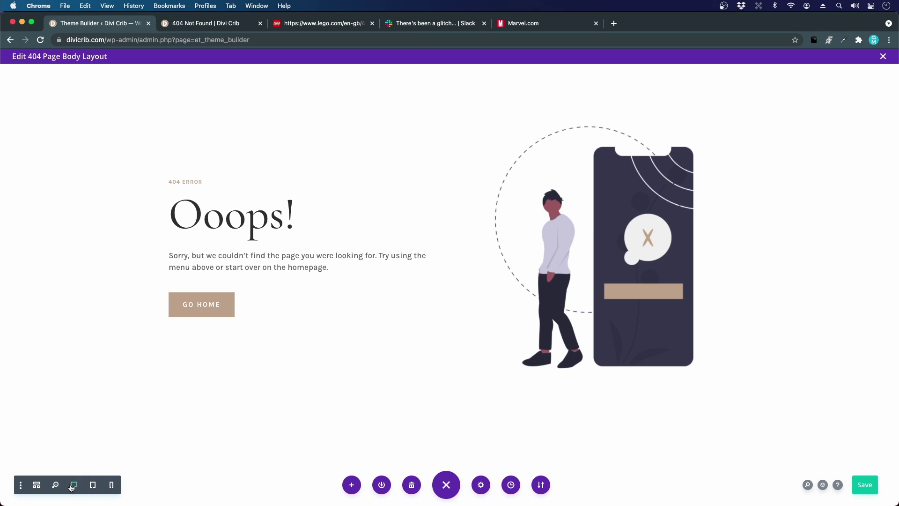